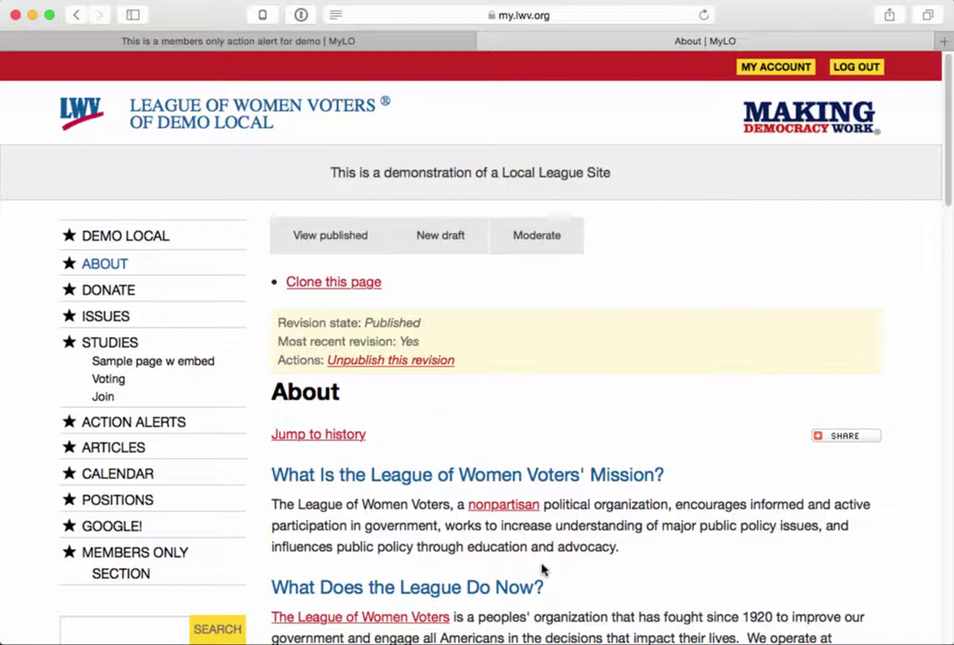
Follow the "nonpartisan" link in the About page's mission text and return to the About page.
click(495, 509)
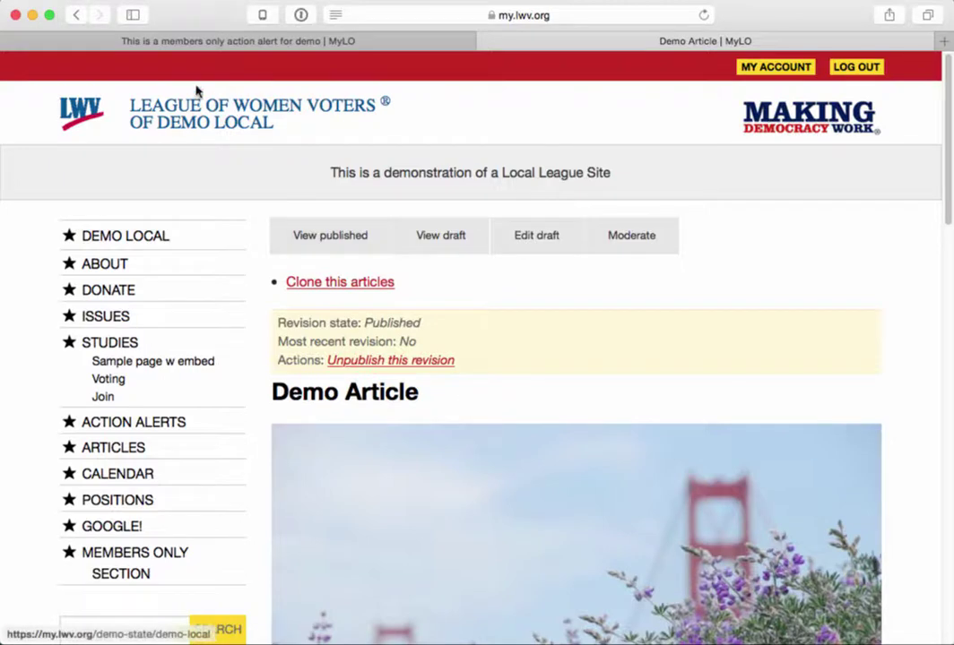
click(80, 17)
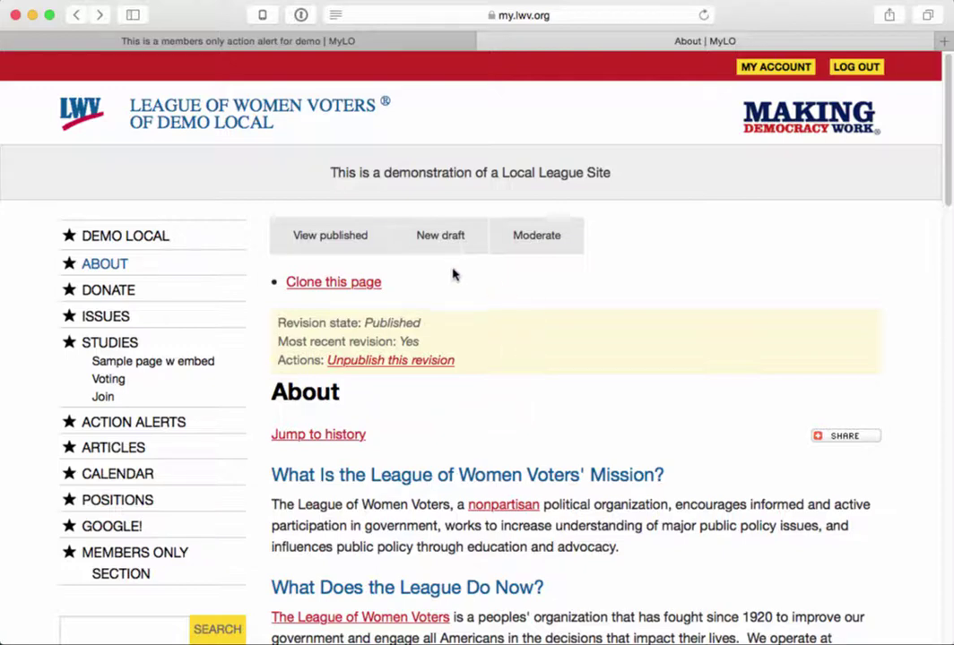
Start a new draft of the published About page.
drag(345, 394, 267, 394)
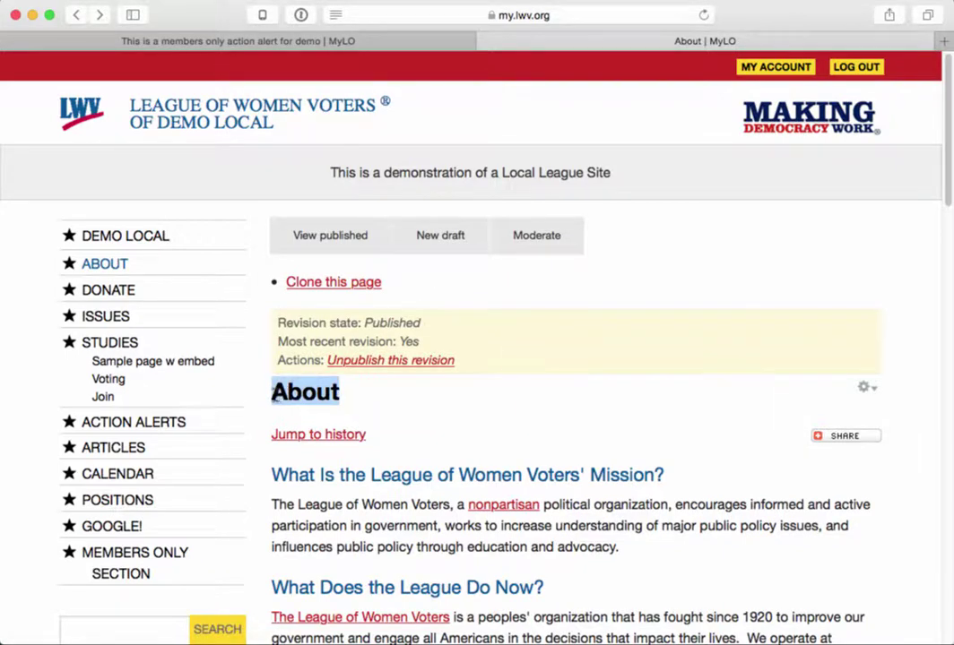
click(454, 242)
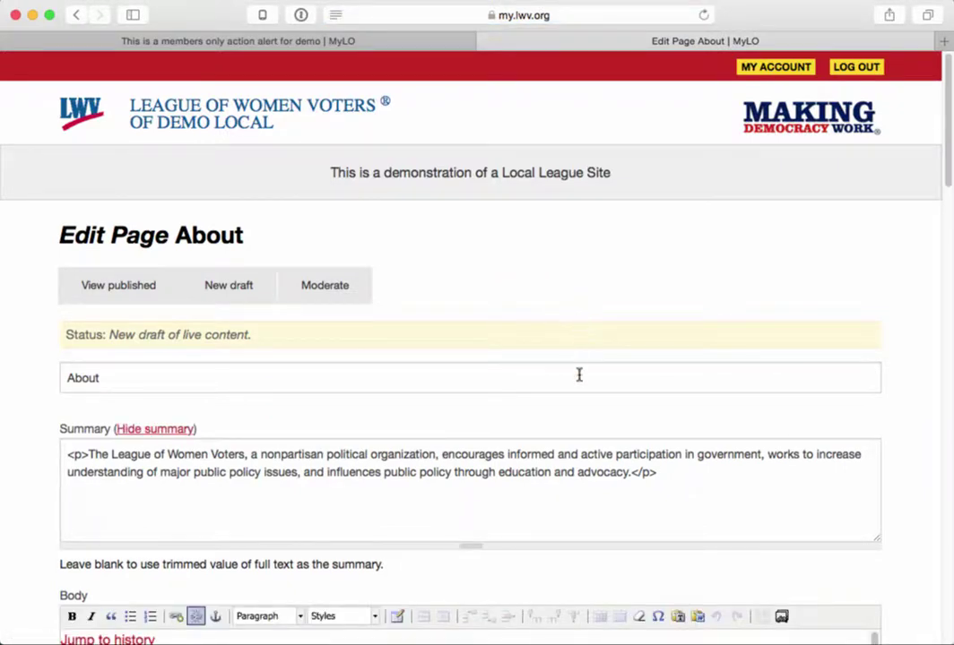
Inspect the link settings for the phrase "right to vote for women" in the body text, and close them without inserting a link.
scroll(494, 562, down, 5)
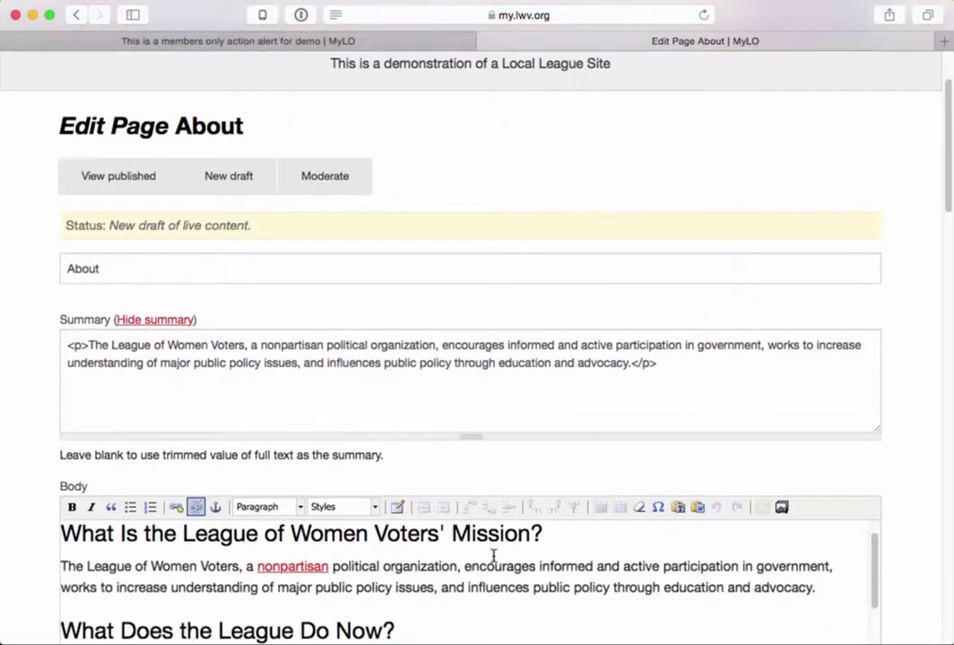
scroll(888, 448, down, 7)
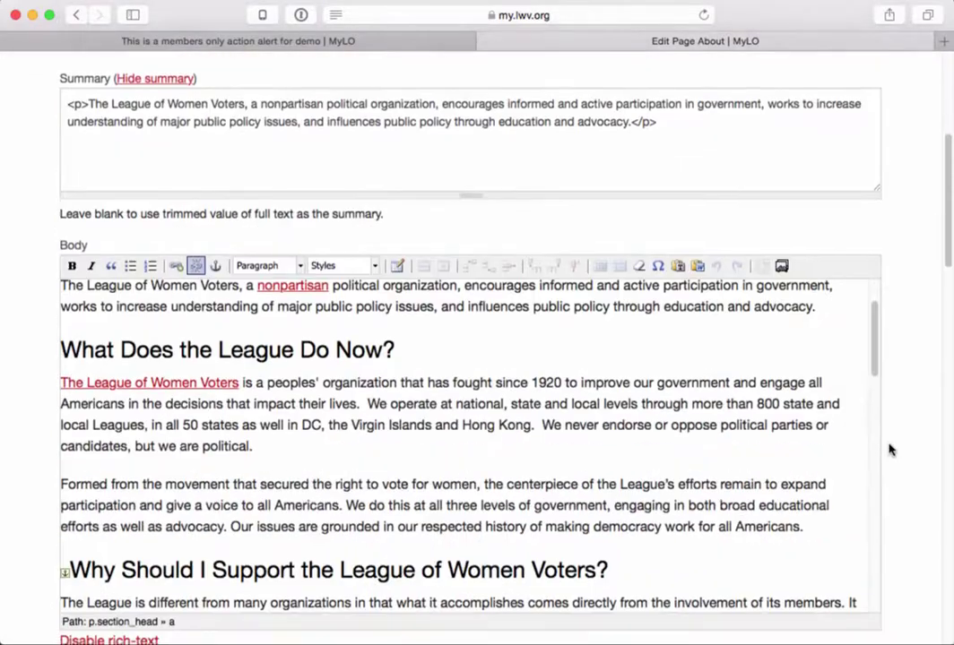
scroll(861, 444, down, 1)
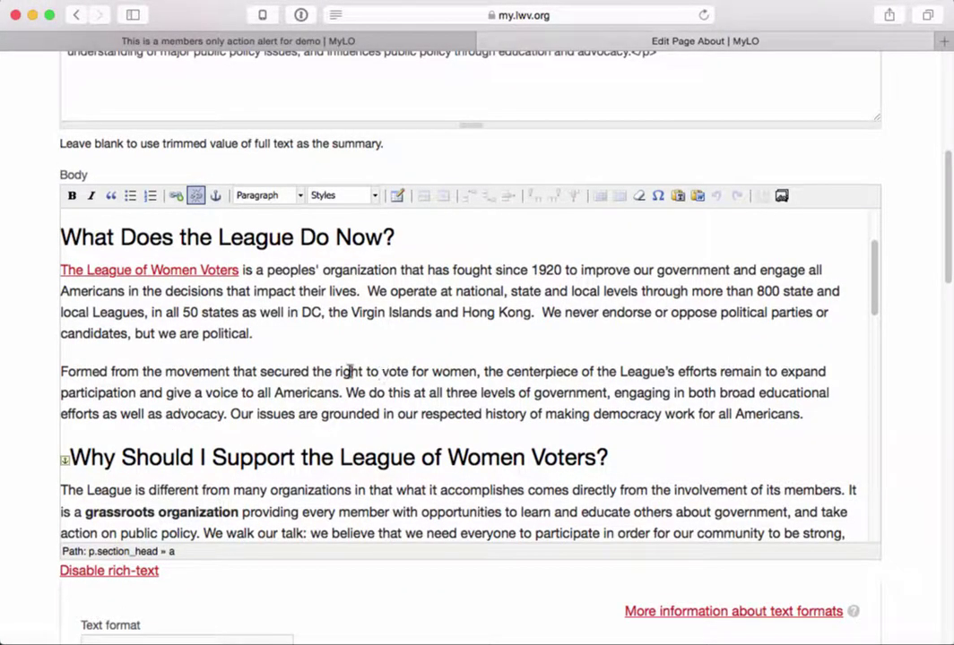
drag(337, 371, 478, 374)
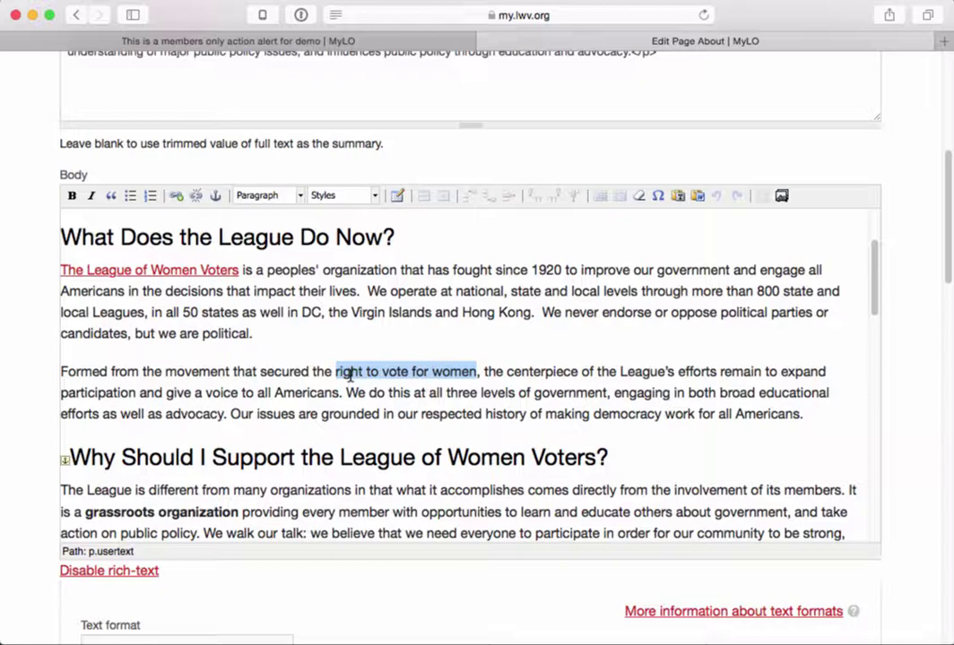
click(180, 200)
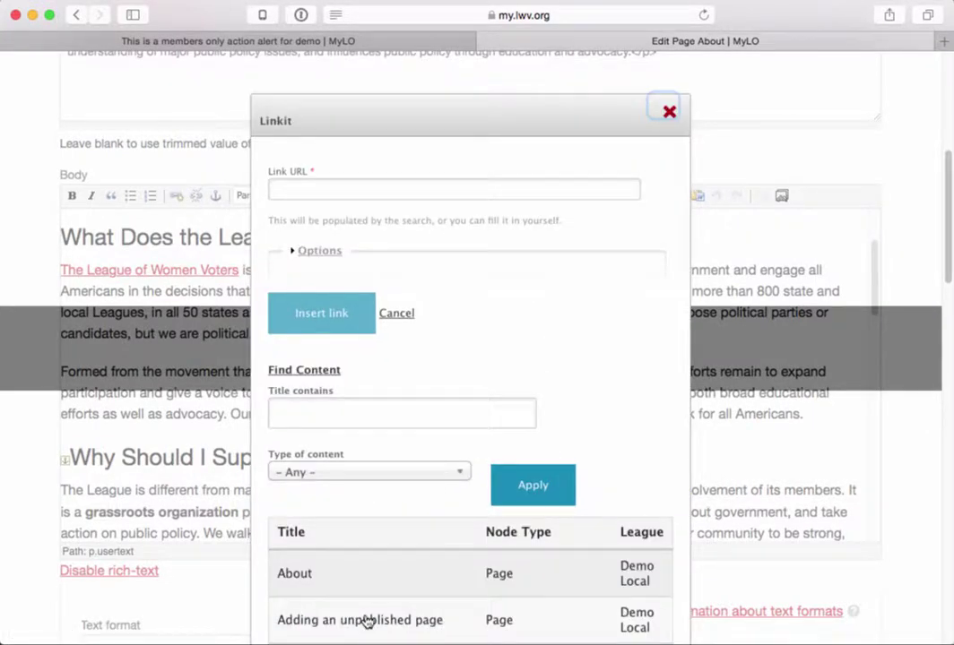
scroll(366, 620, down, 2)
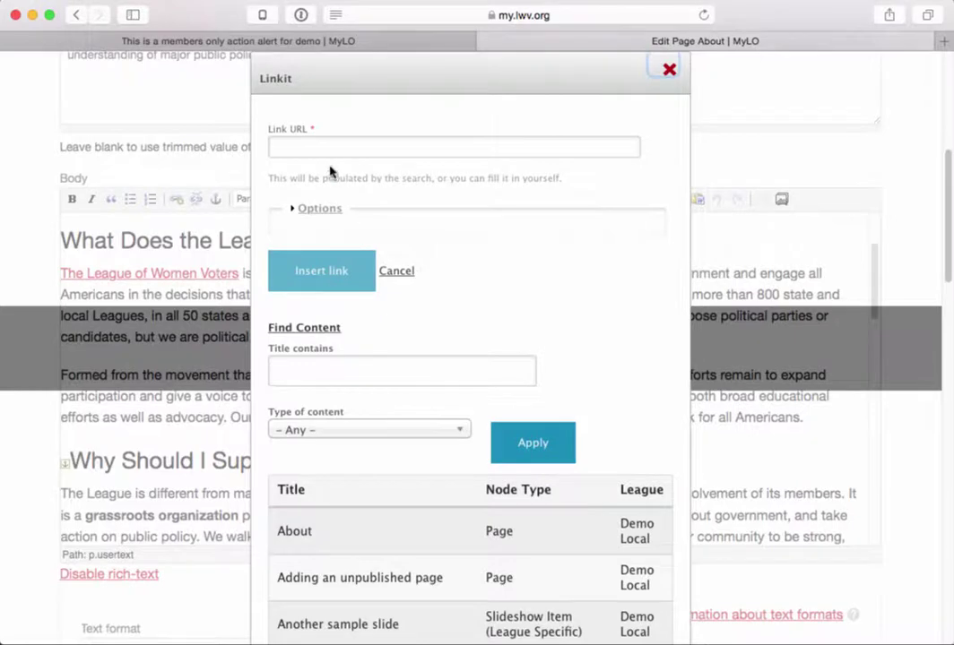
click(324, 149)
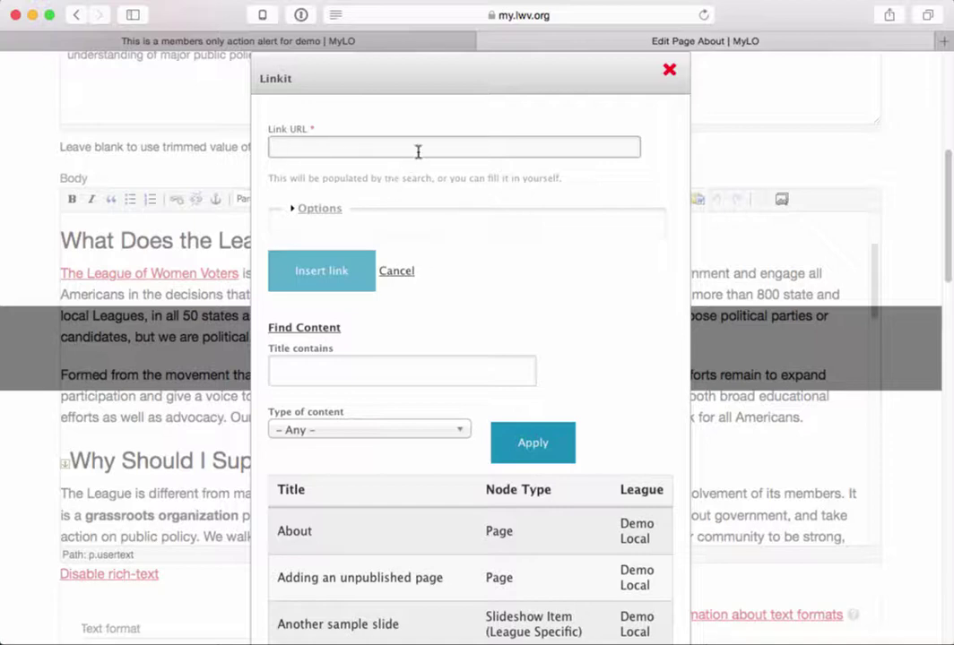
click(669, 69)
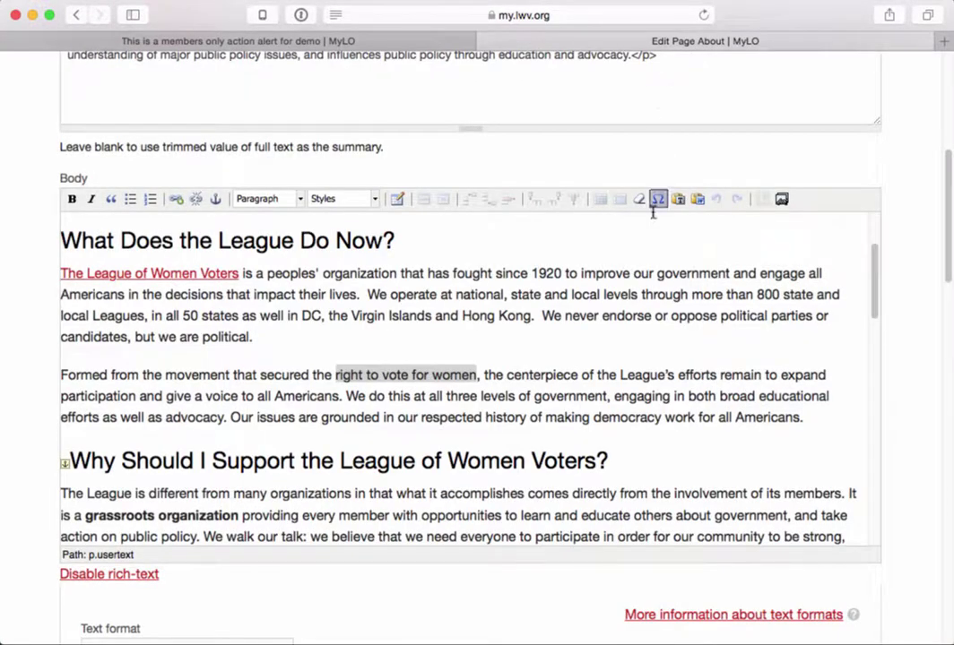
click(527, 400)
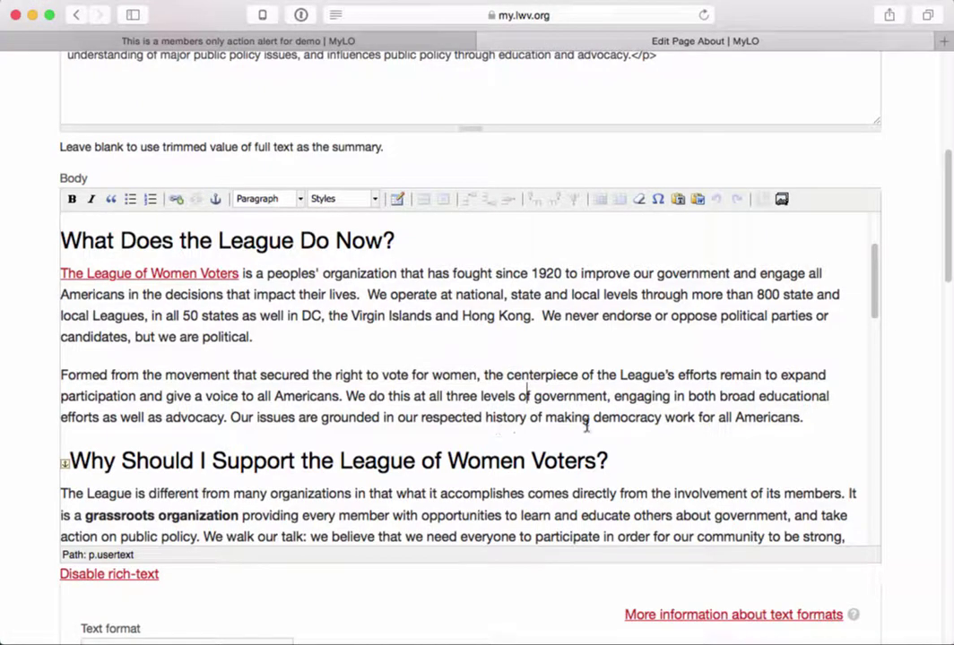
Add an empty paragraph above the "Why Should I Support the League of Women Voters?" heading and bring up the media browser for it.
click(810, 417)
key(Return)
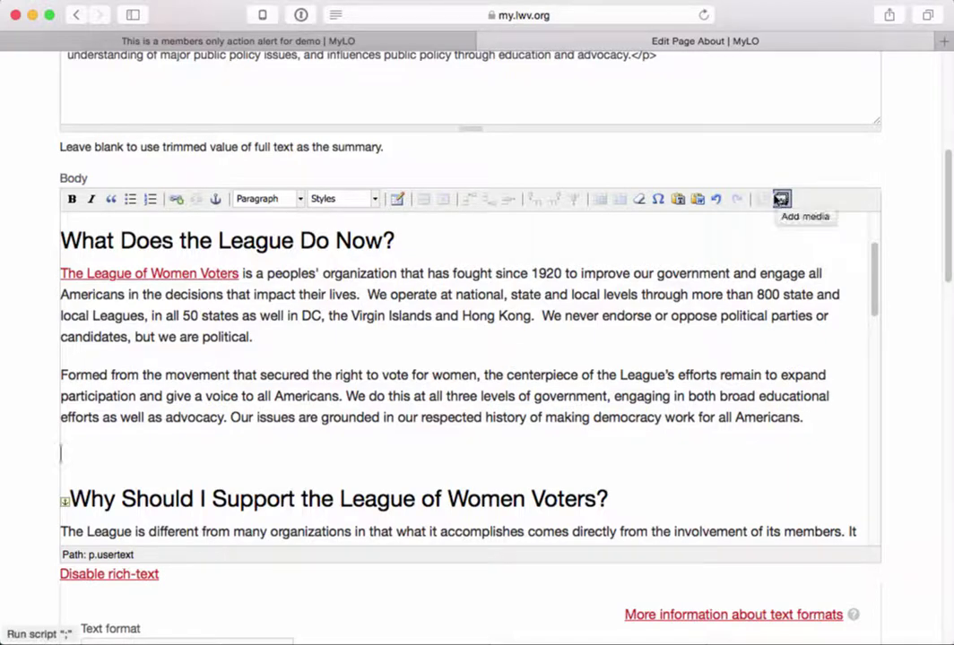
click(782, 199)
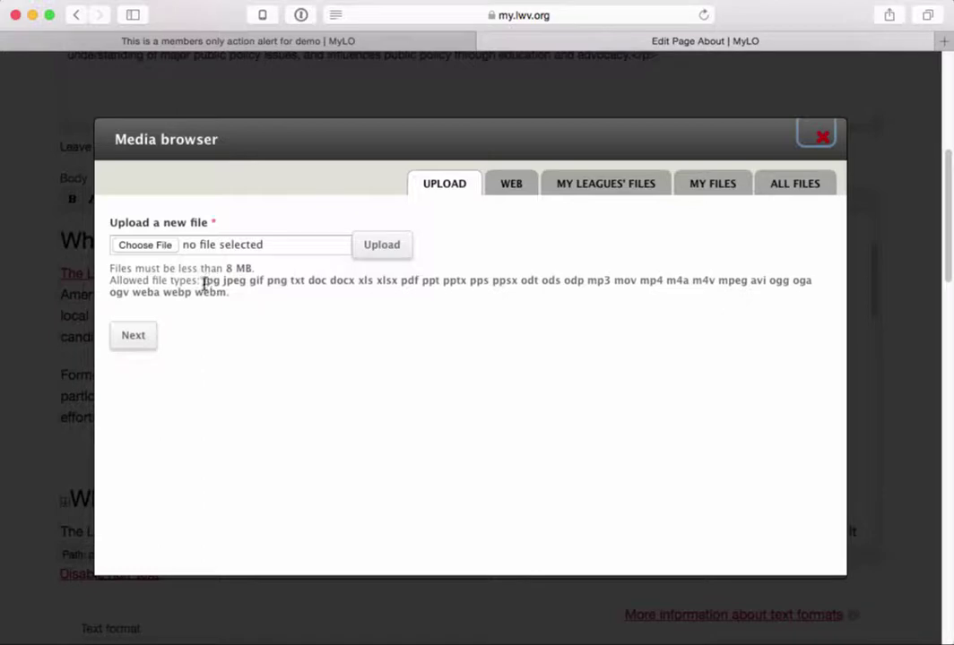
drag(203, 283, 224, 294)
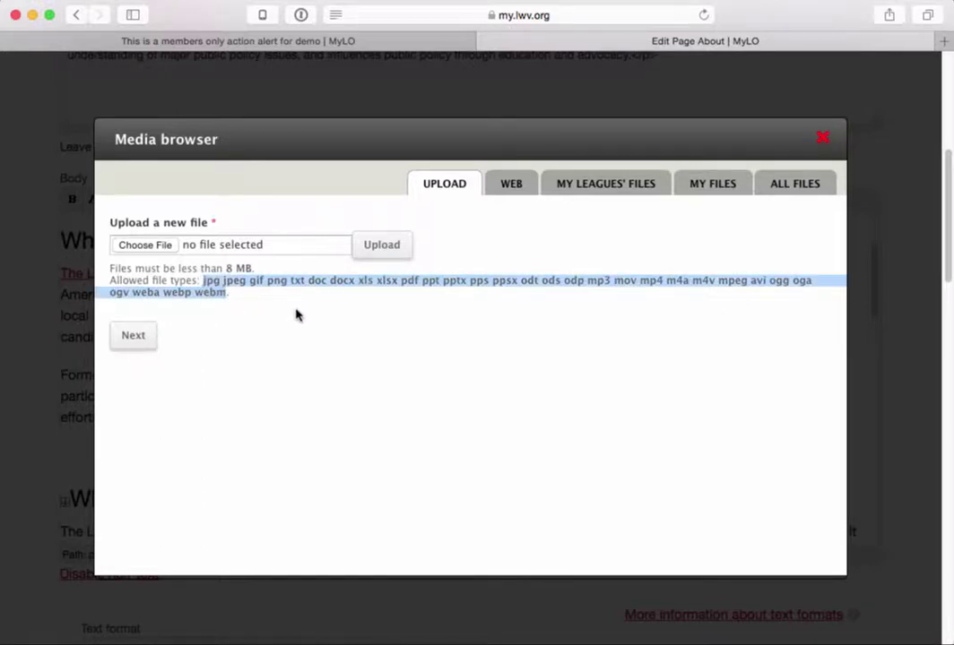
Examine the existing media in the leagues' files, own files and all files collections.
click(607, 186)
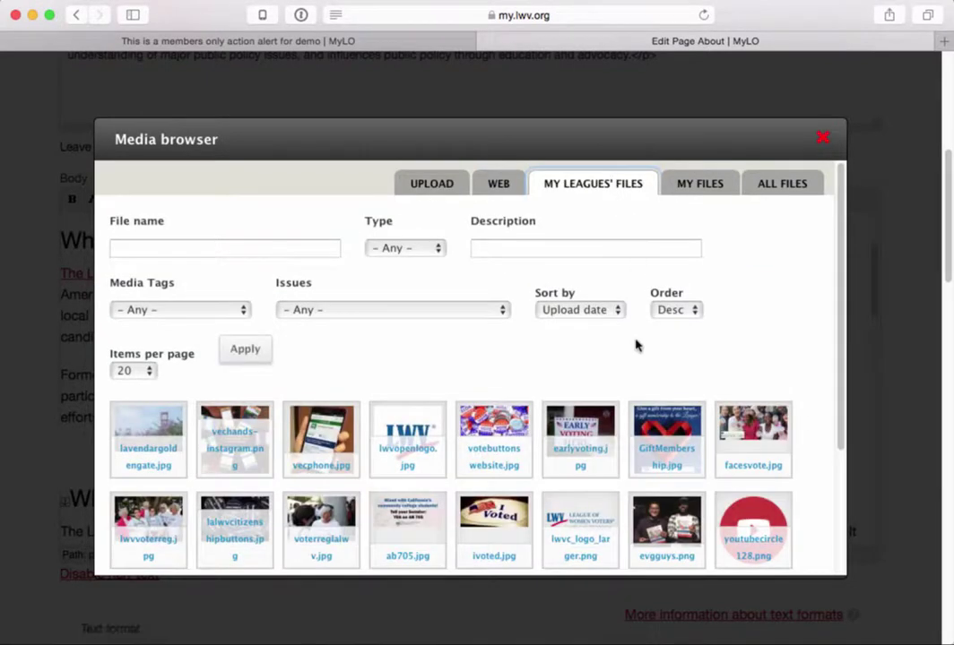
scroll(598, 369, down, 5)
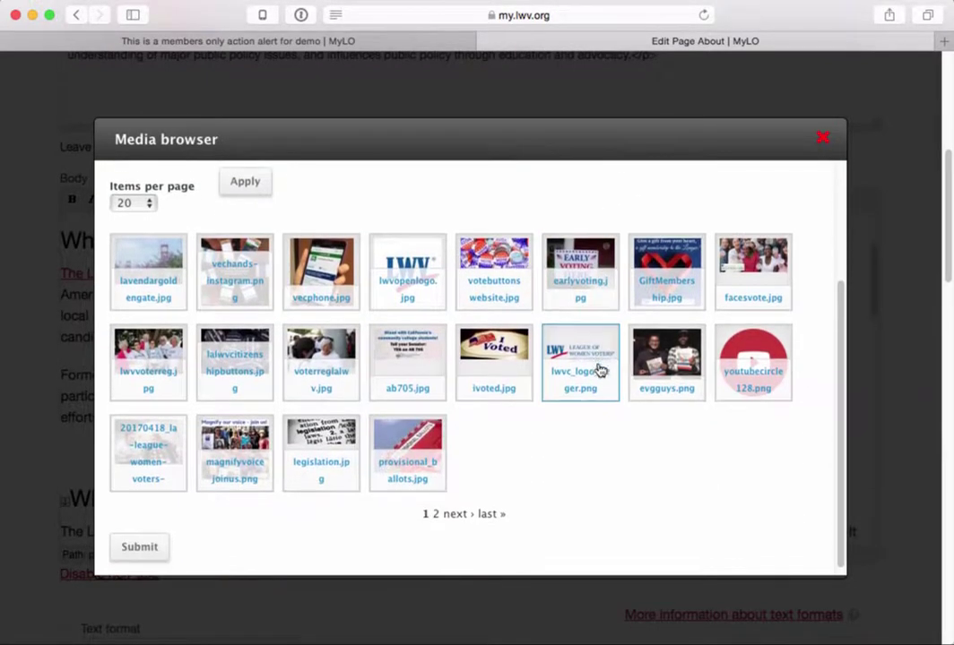
scroll(600, 372, up, 5)
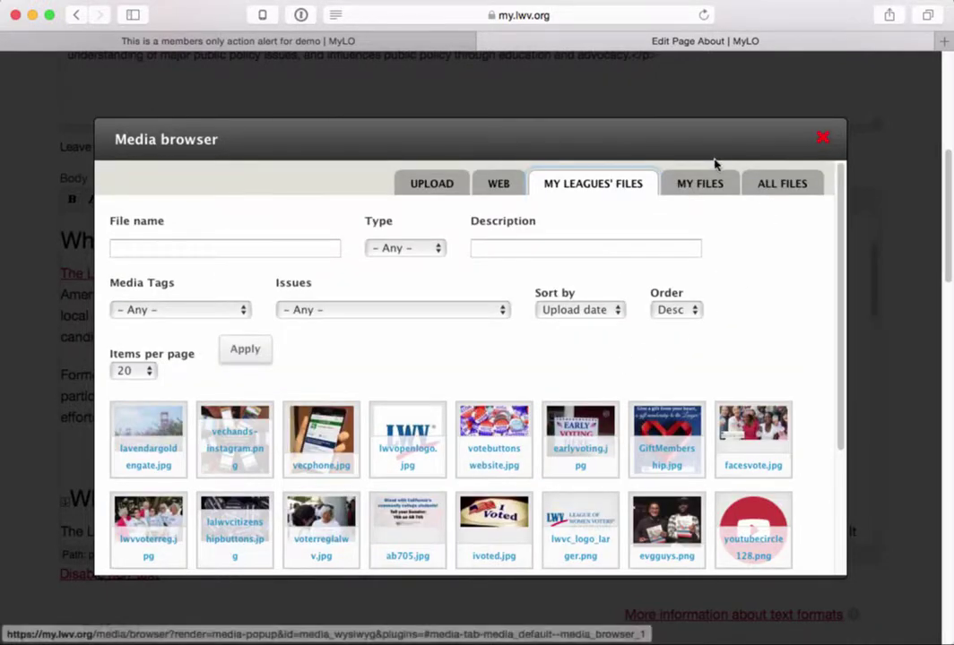
click(695, 183)
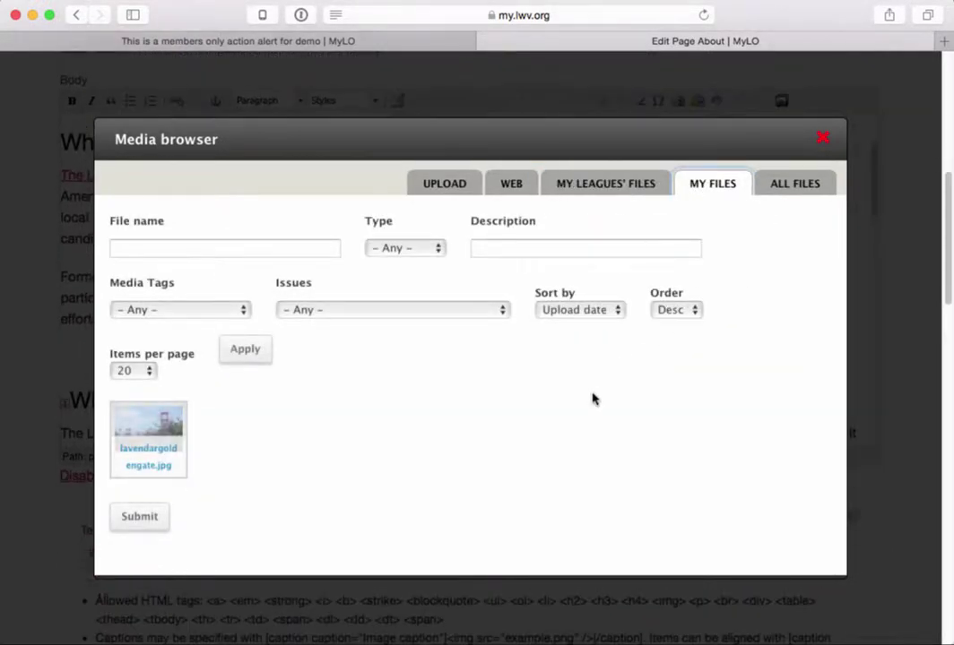
click(796, 186)
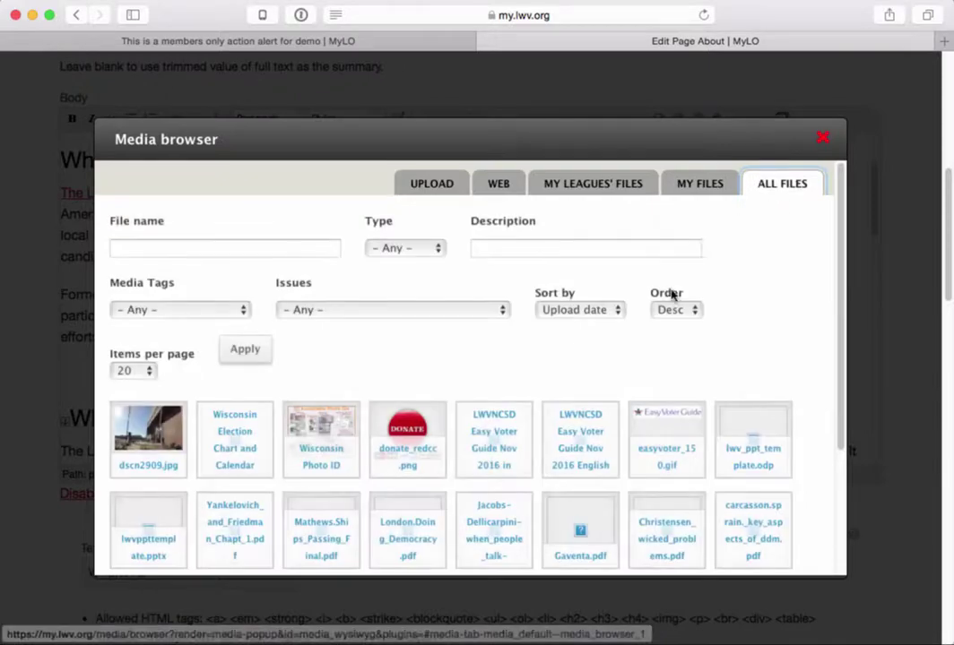
scroll(576, 386, down, 4)
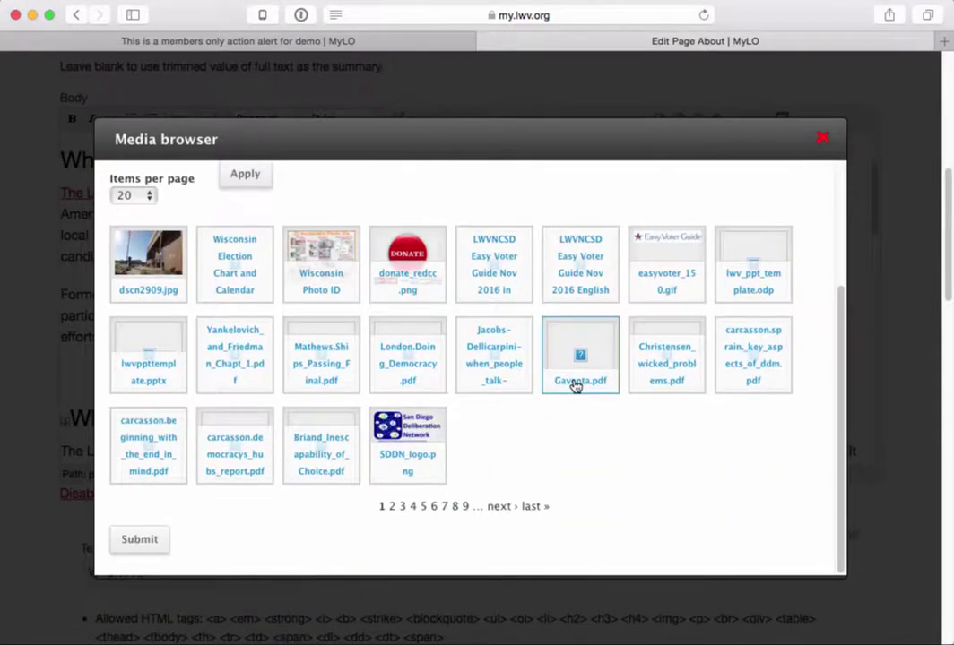
scroll(575, 385, up, 4)
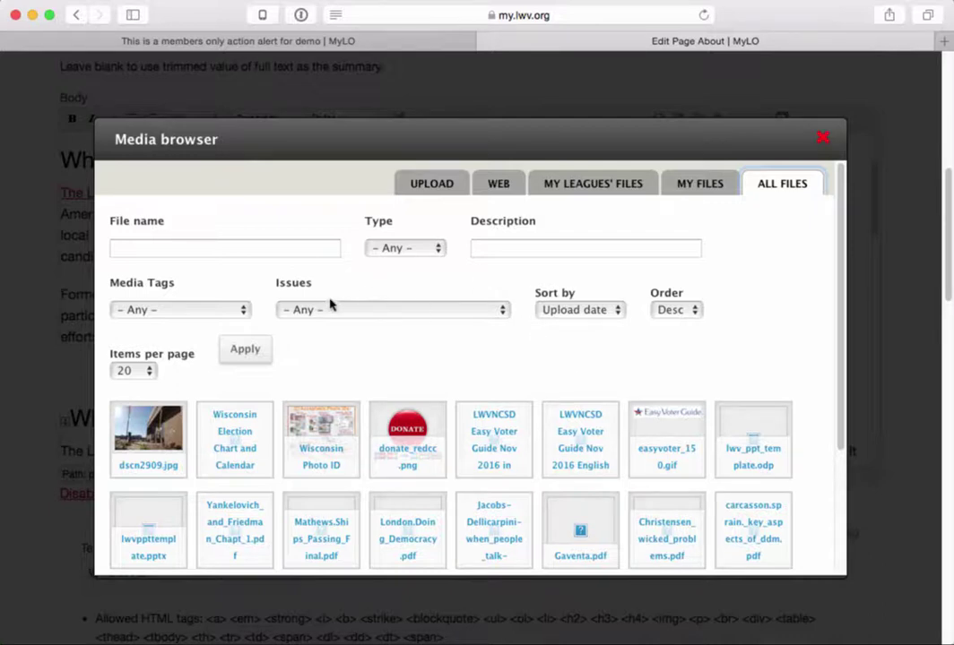
Filter the collection of all files to the Document type.
click(406, 248)
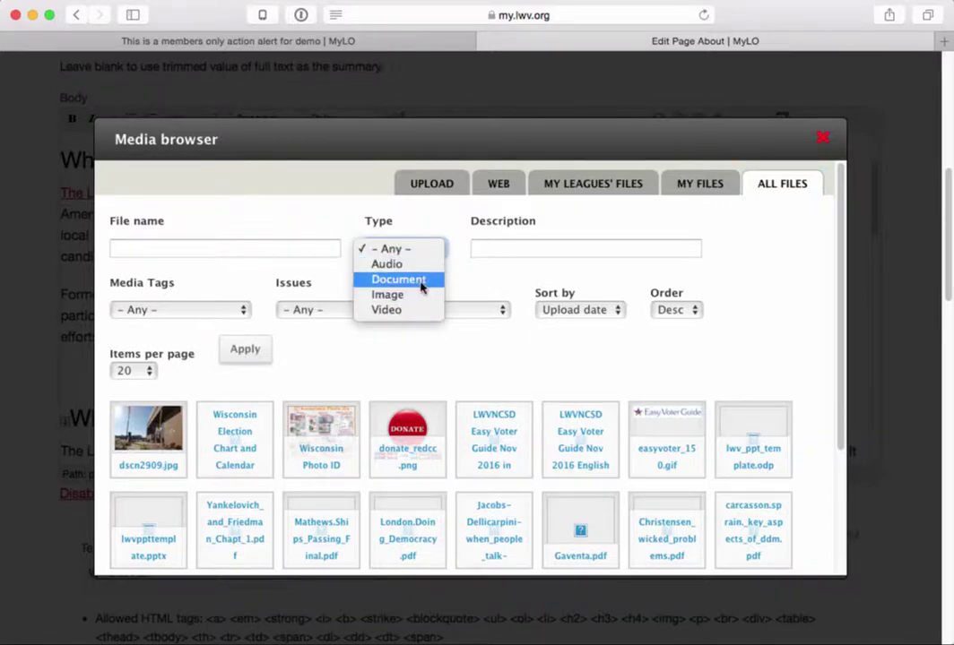
click(422, 279)
click(245, 349)
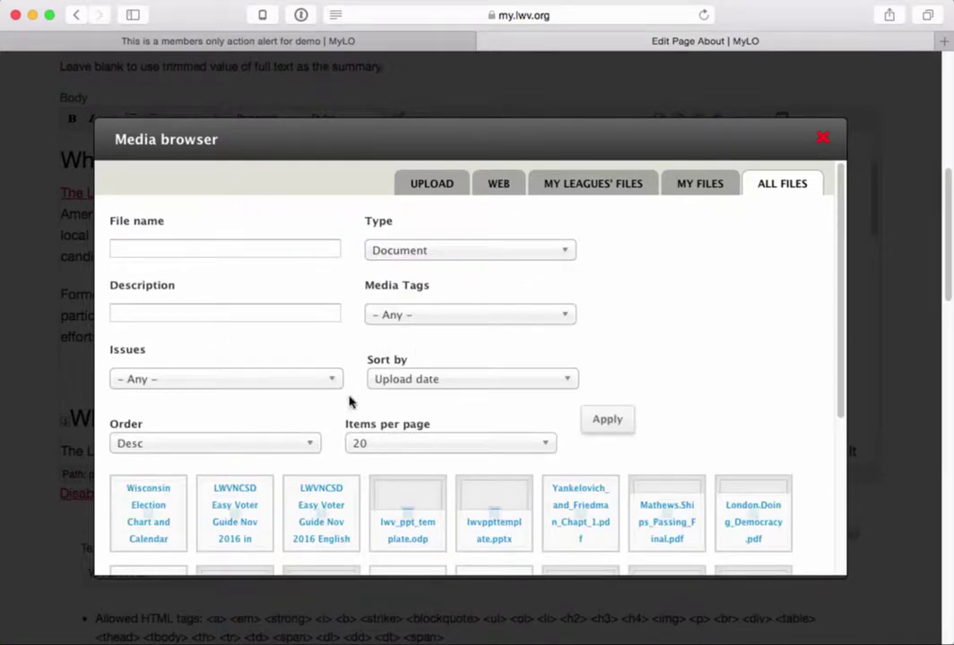
scroll(422, 476, down, 5)
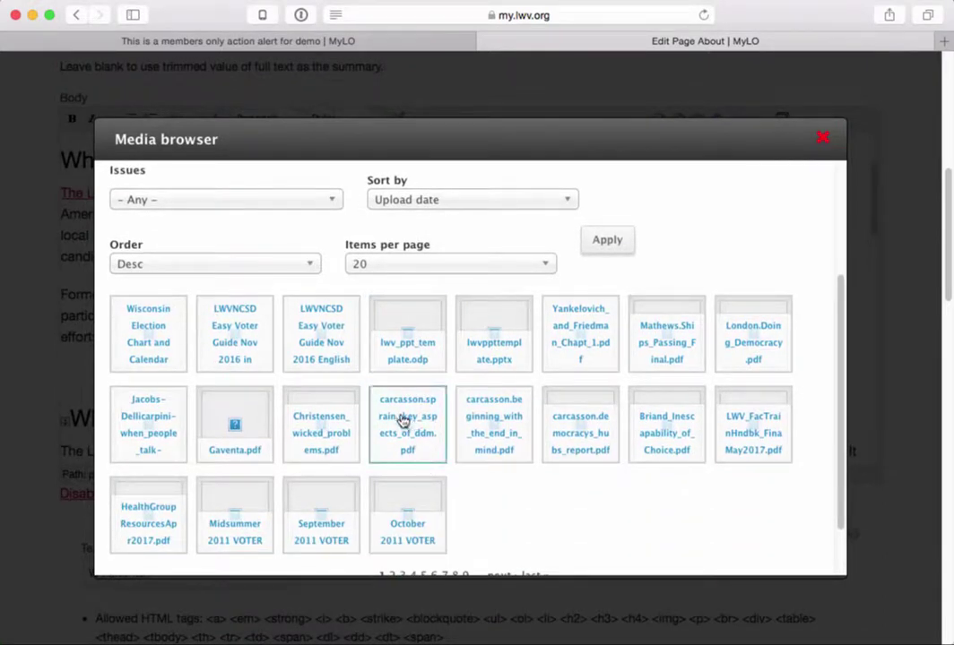
Narrow the document list to files with the Voter Education media tag.
scroll(377, 480, up, 3)
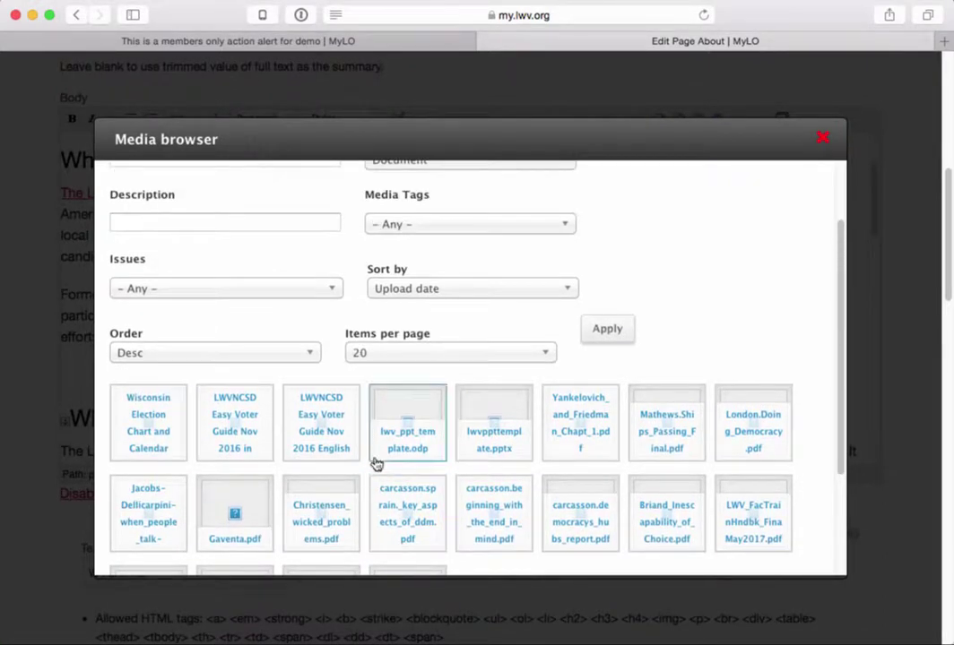
click(437, 225)
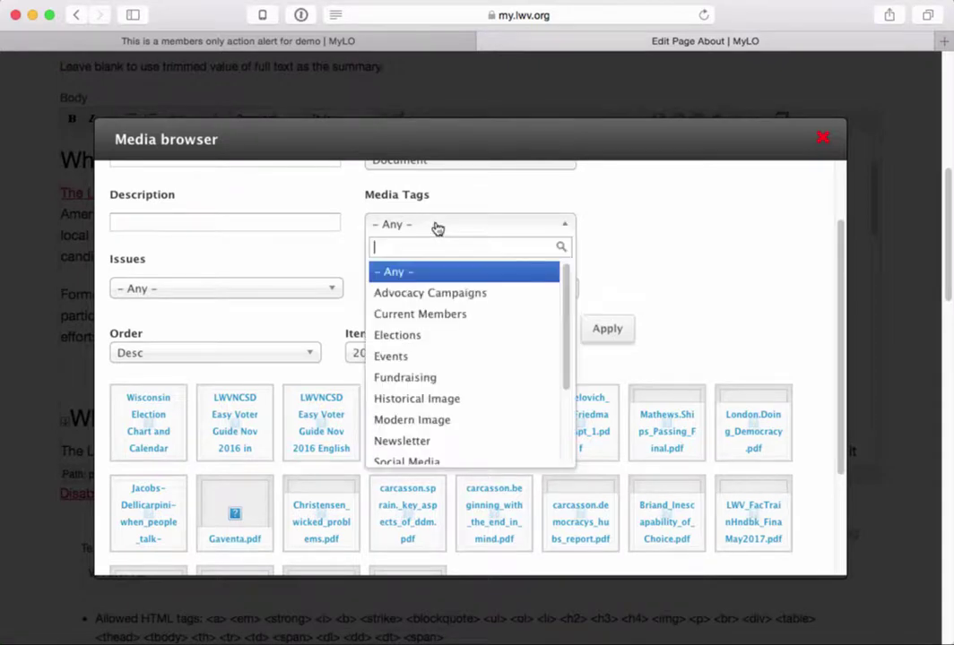
scroll(492, 419, down, 3)
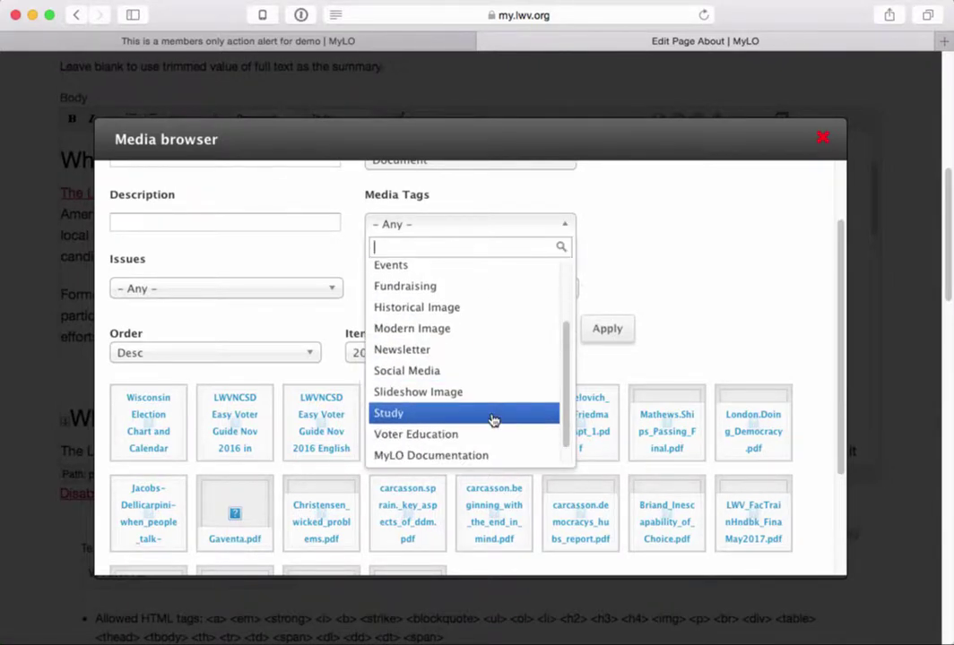
click(482, 426)
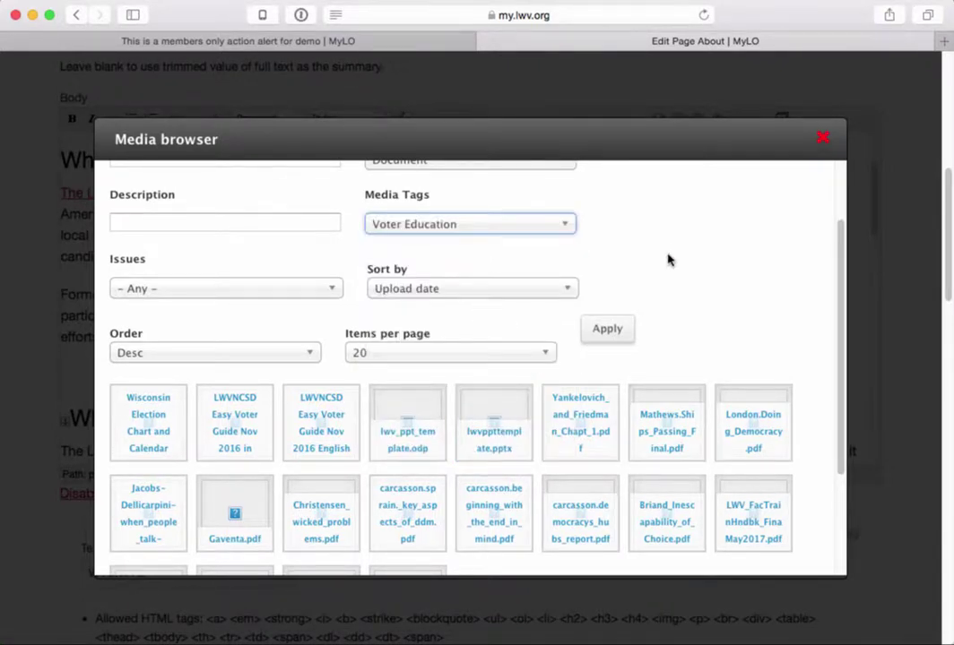
scroll(674, 265, up, 3)
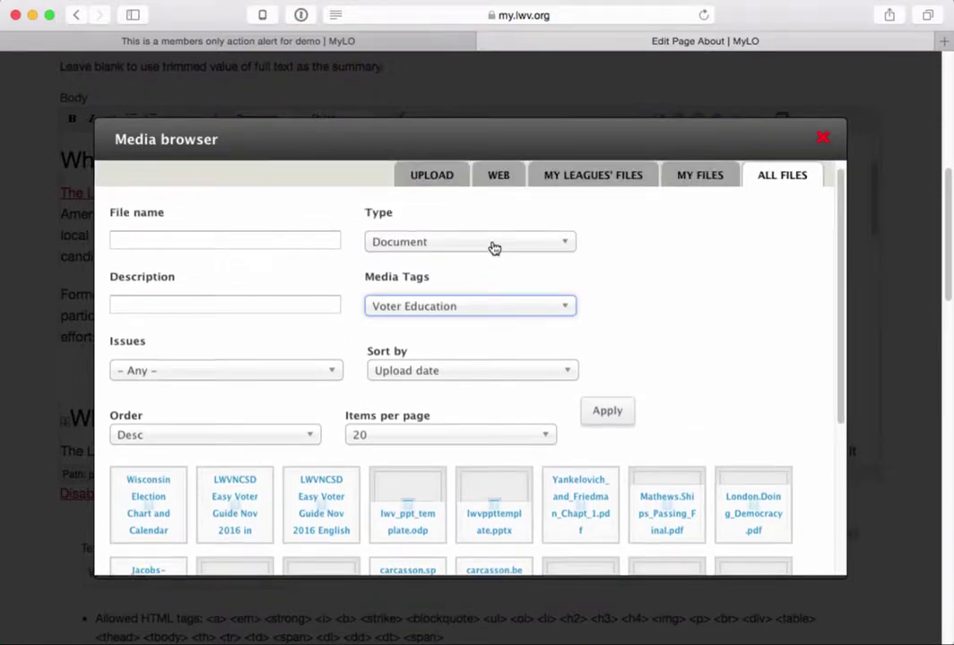
click(609, 415)
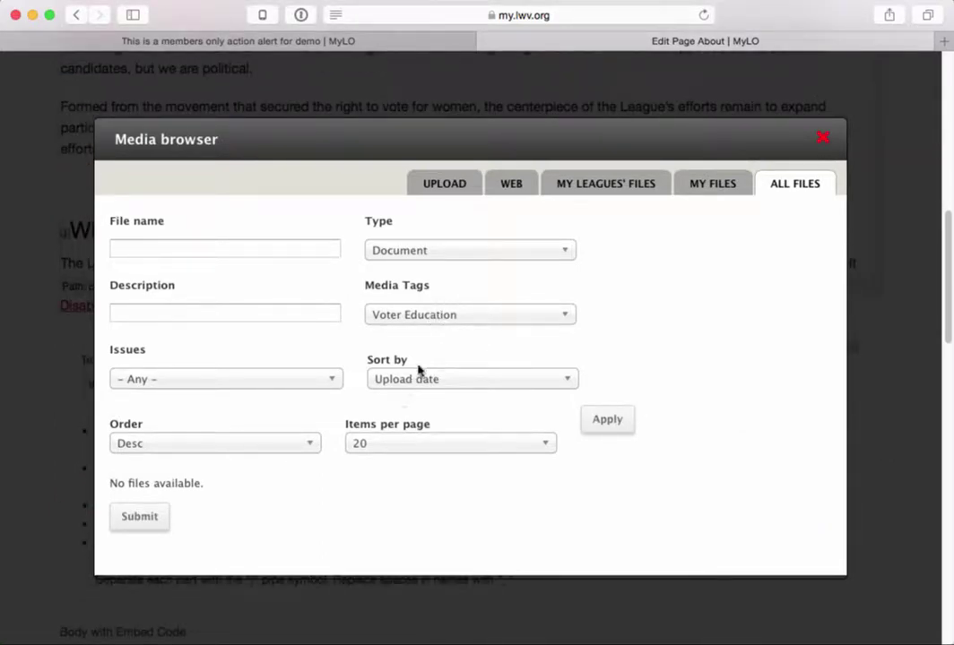
Switch the media tag filter to Events and apply it.
click(426, 318)
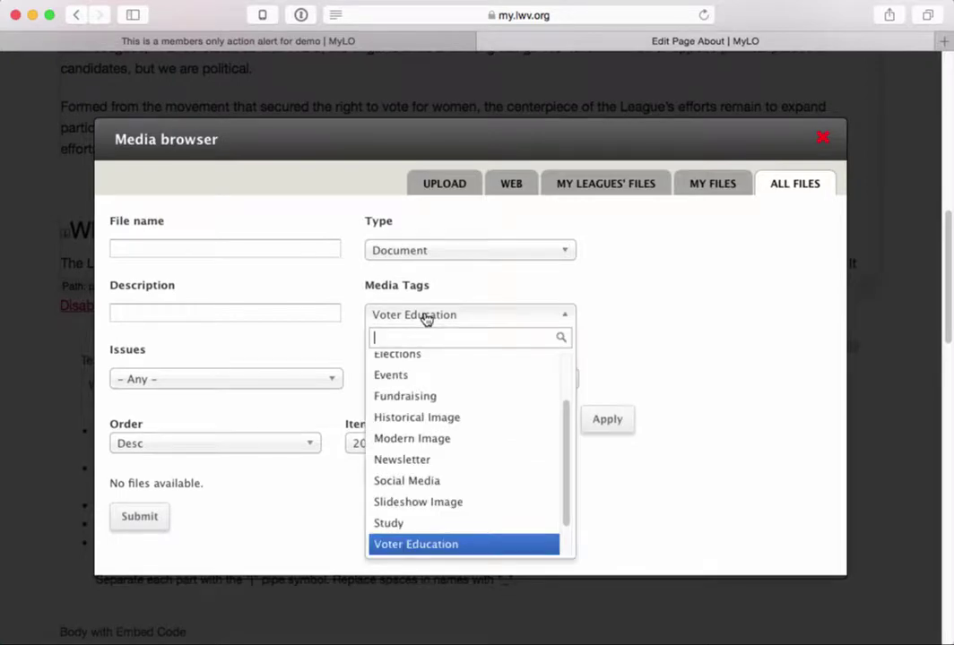
click(425, 385)
click(610, 419)
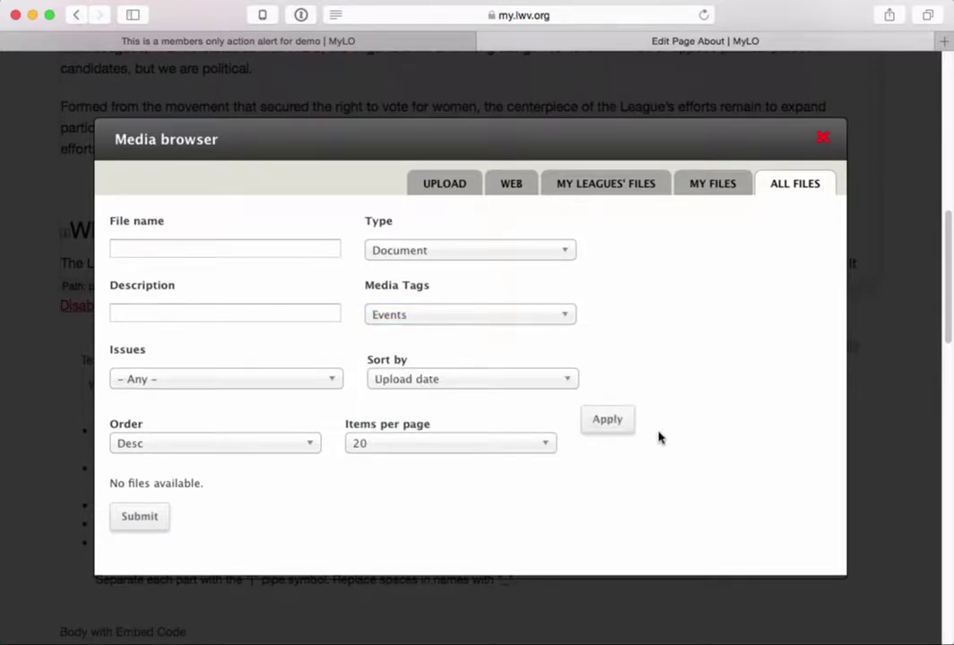
Widen the Events-tagged file list to any file type and apply the filter.
click(516, 254)
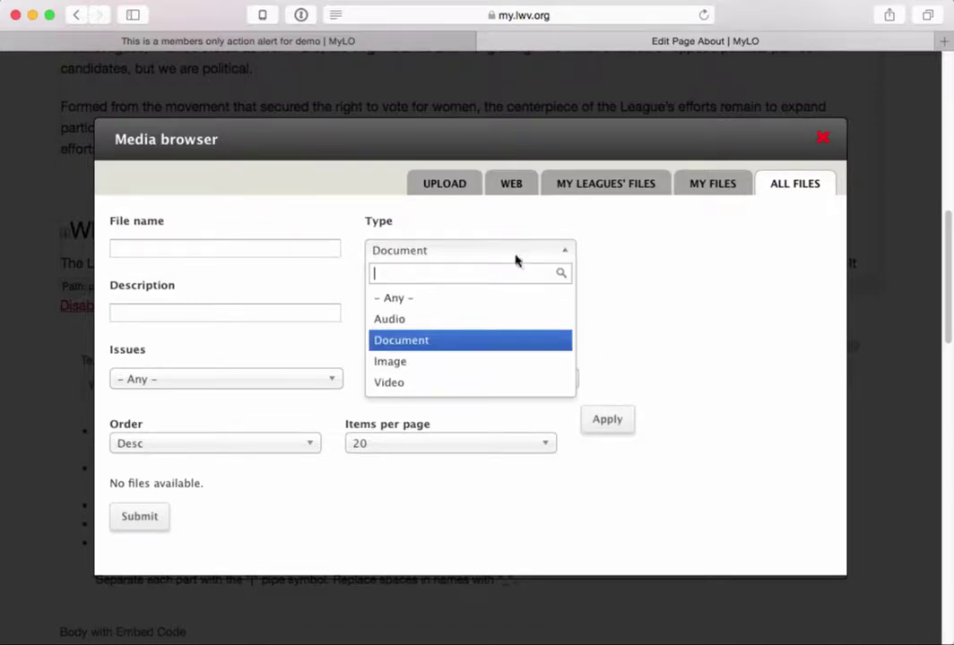
click(490, 300)
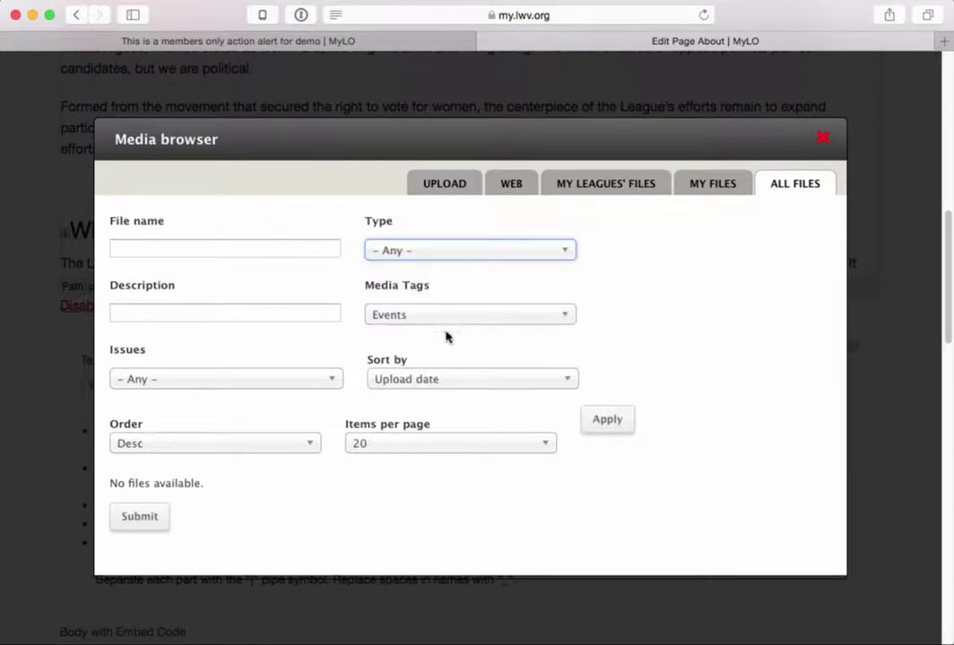
click(613, 425)
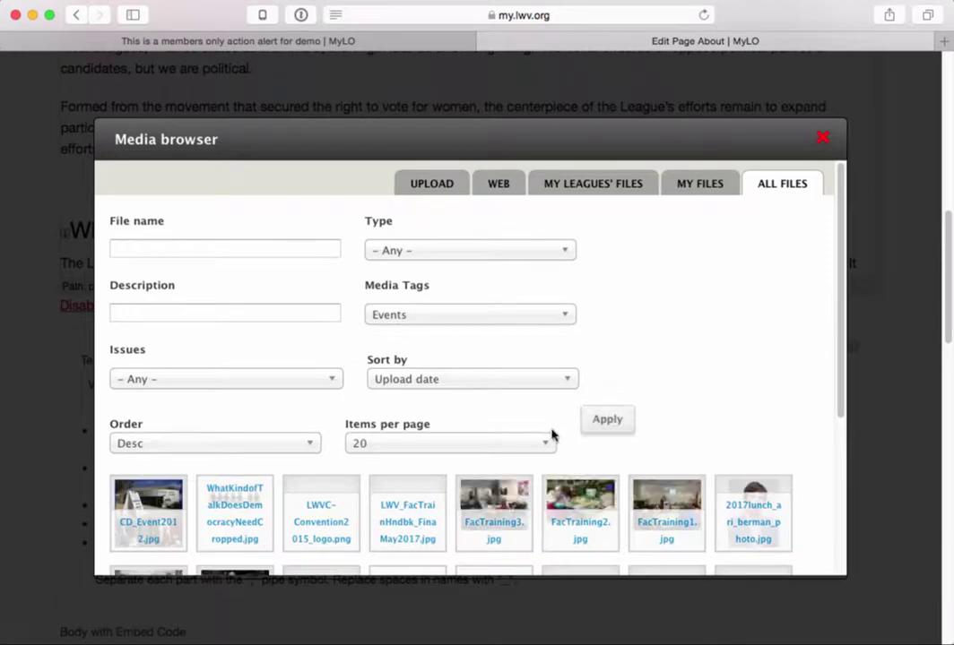
Clear the media tag filter to Any and limit the file list to the Document type.
click(435, 314)
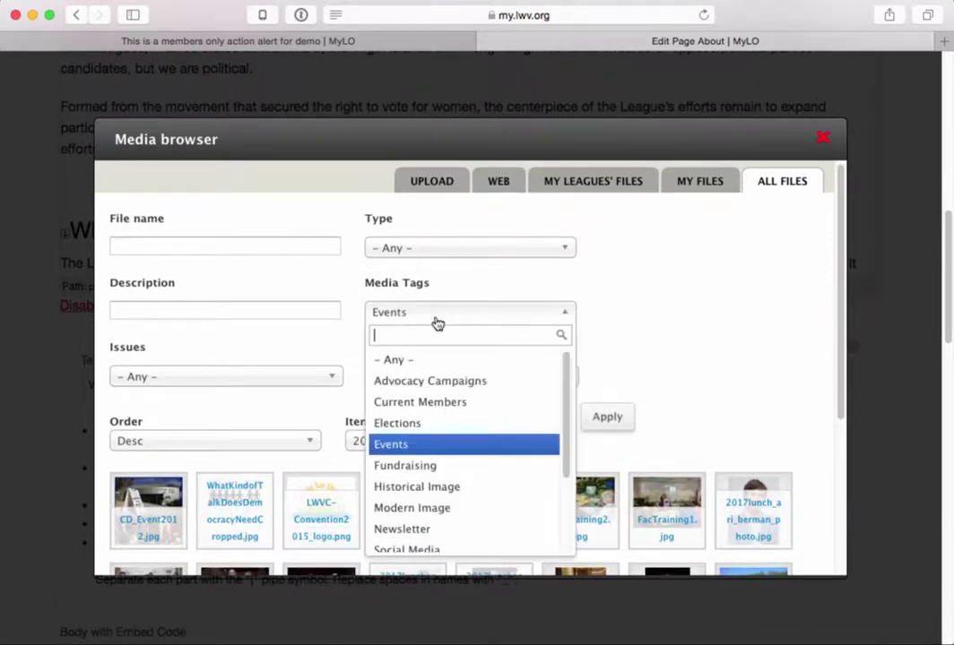
click(437, 360)
click(467, 251)
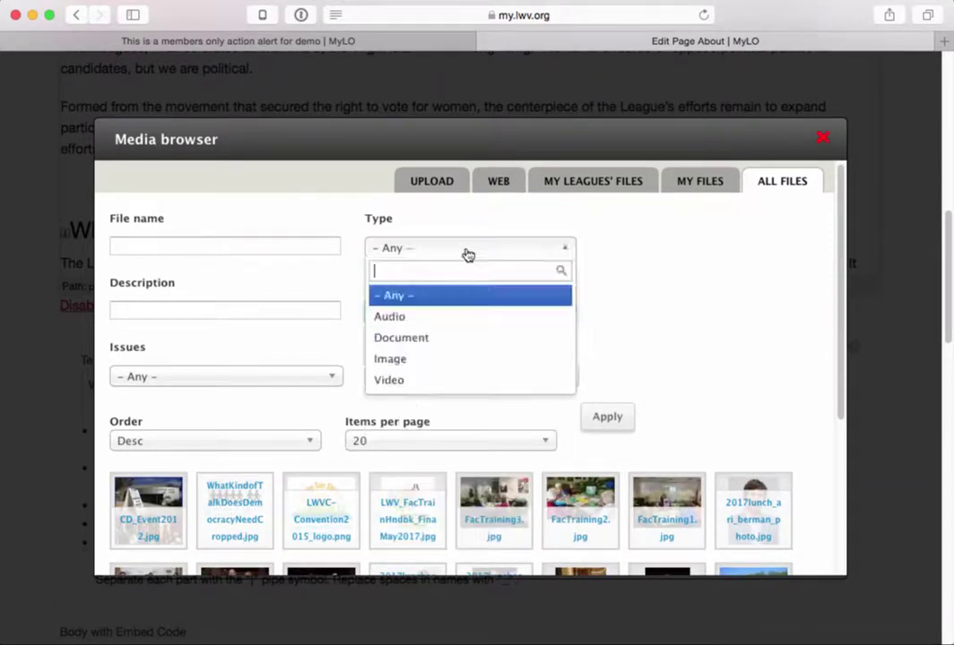
click(458, 338)
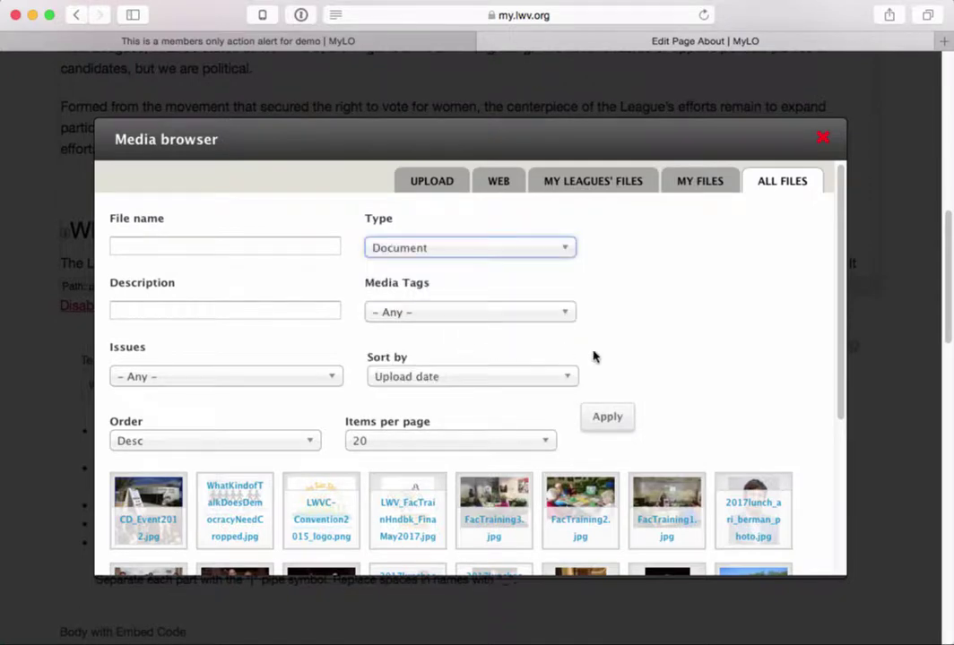
click(613, 423)
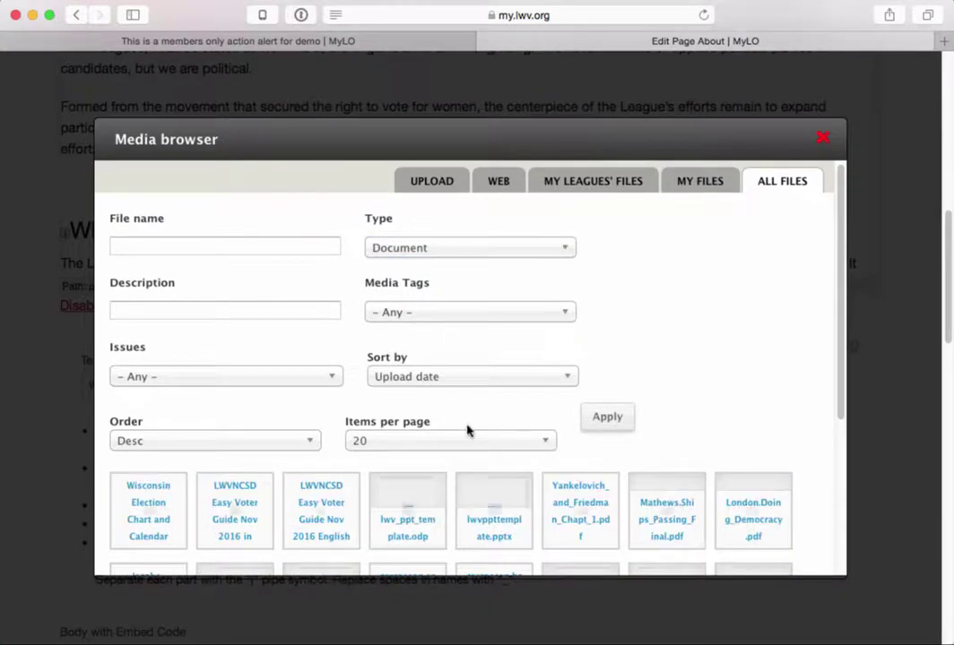
Search all file types for files whose description contains "easy".
scroll(468, 428, down, 1)
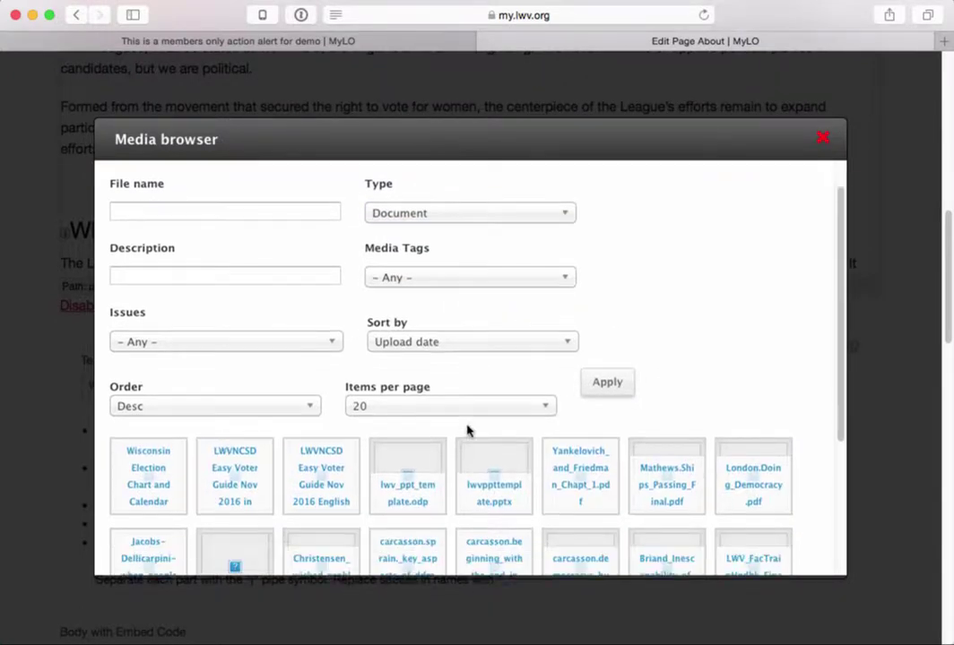
click(224, 276)
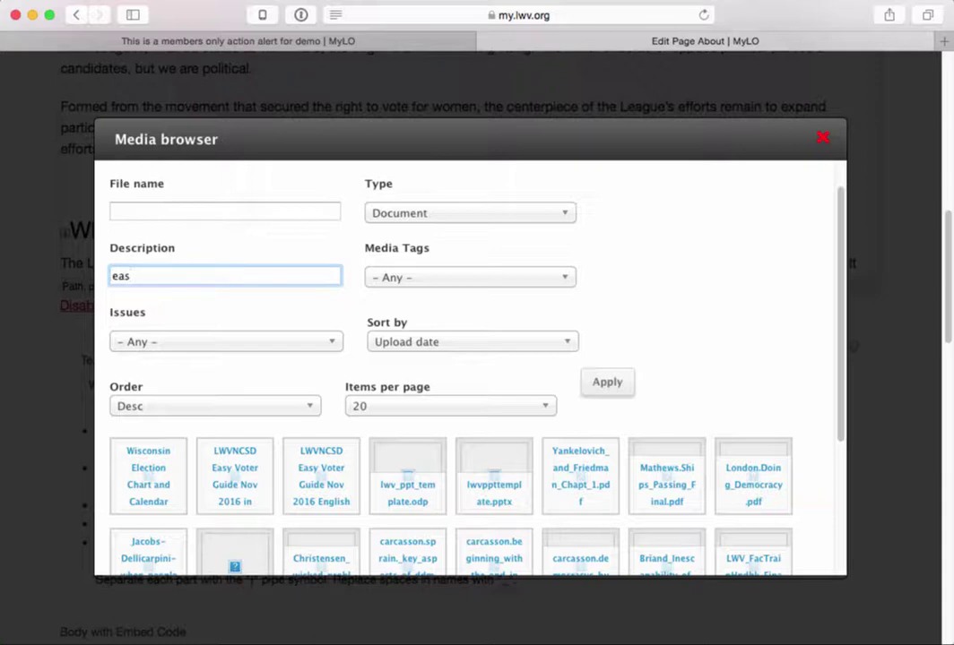
click(400, 215)
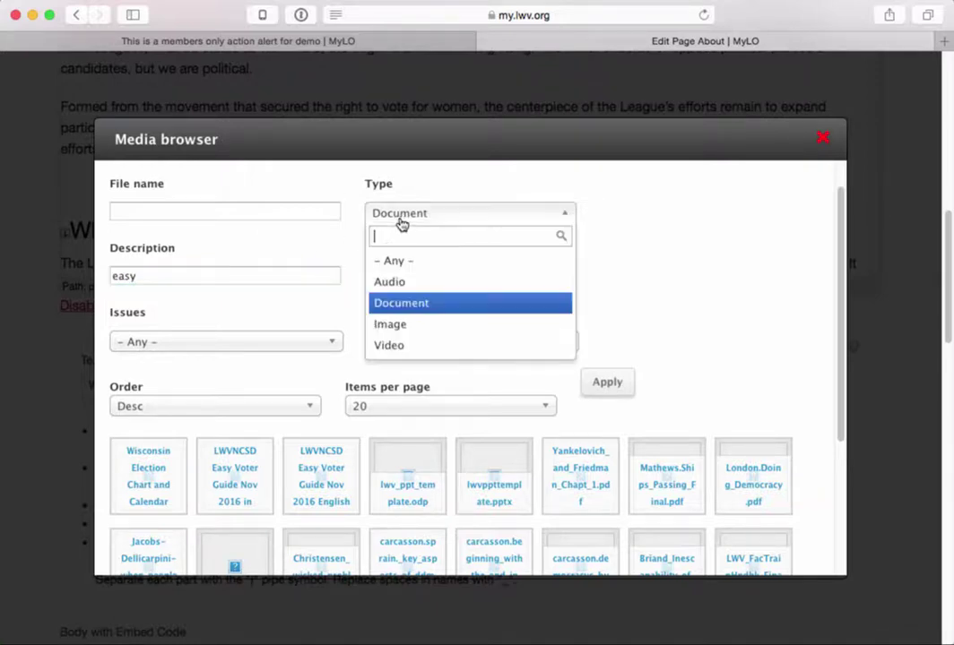
click(399, 260)
click(608, 382)
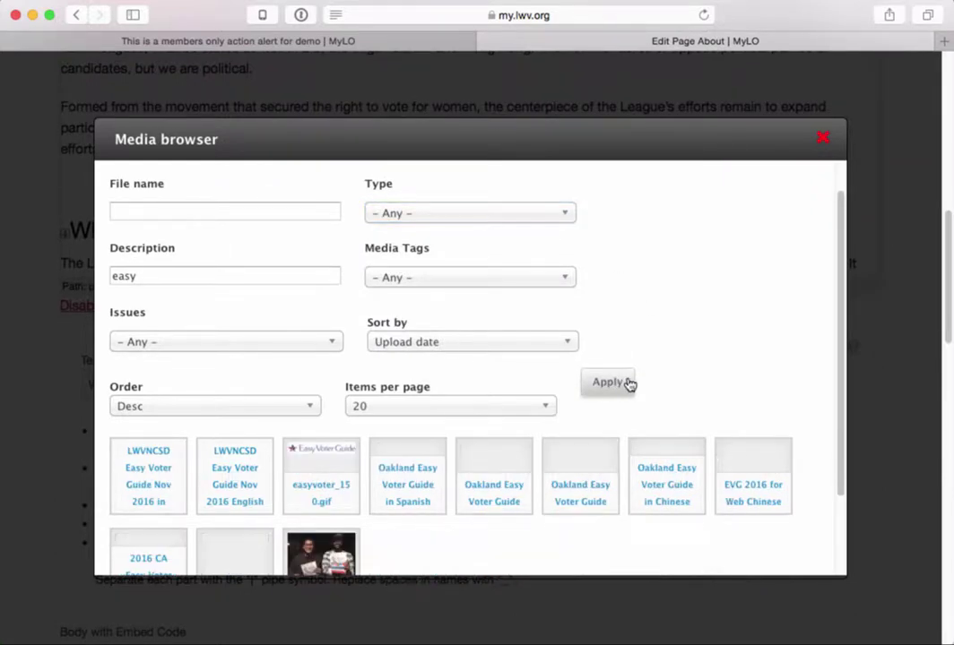
Embed the LWVNCSD Easy Voter Guide Nov 2016 English file in the body text with the Default display, keeping its description.
scroll(465, 536, down, 3)
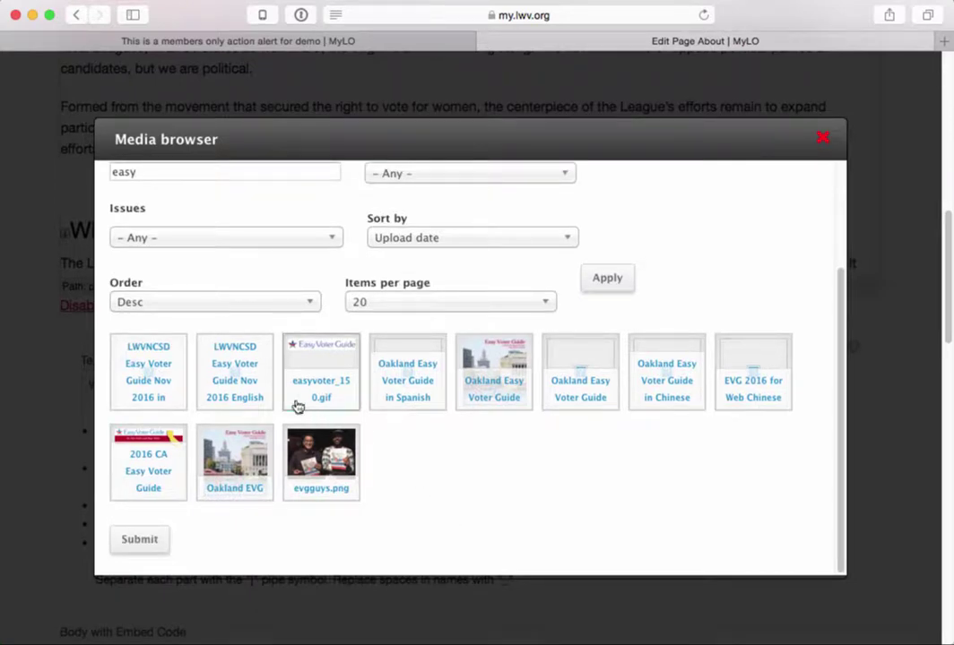
click(228, 390)
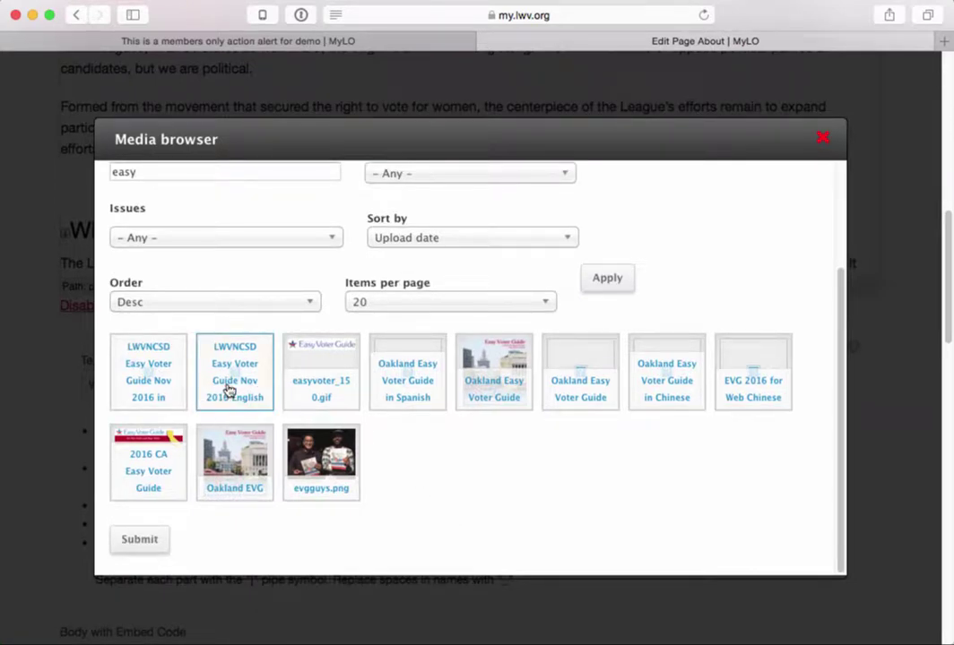
click(141, 541)
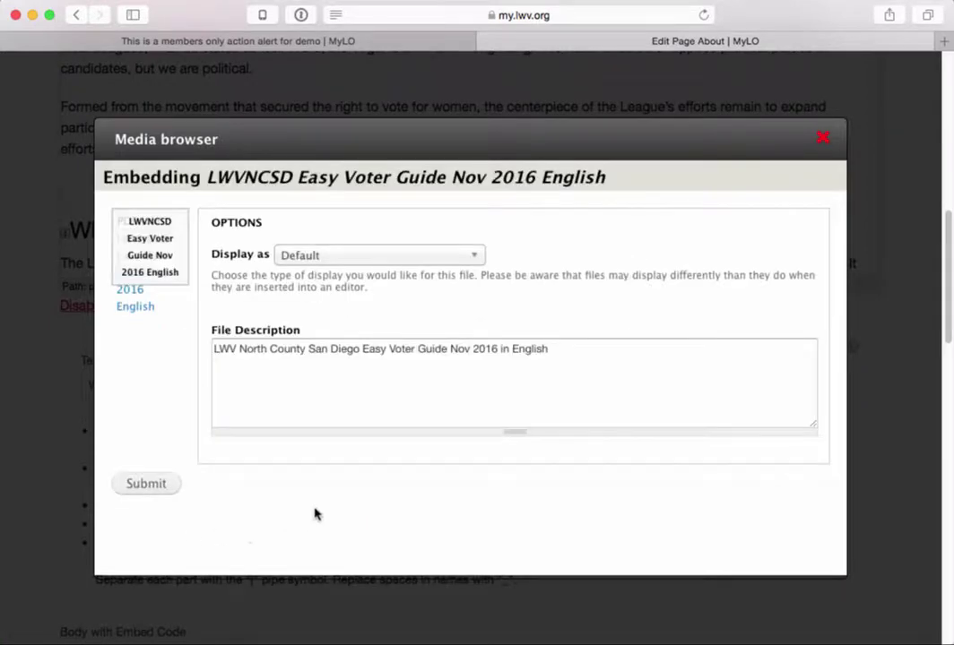
drag(547, 349, 250, 337)
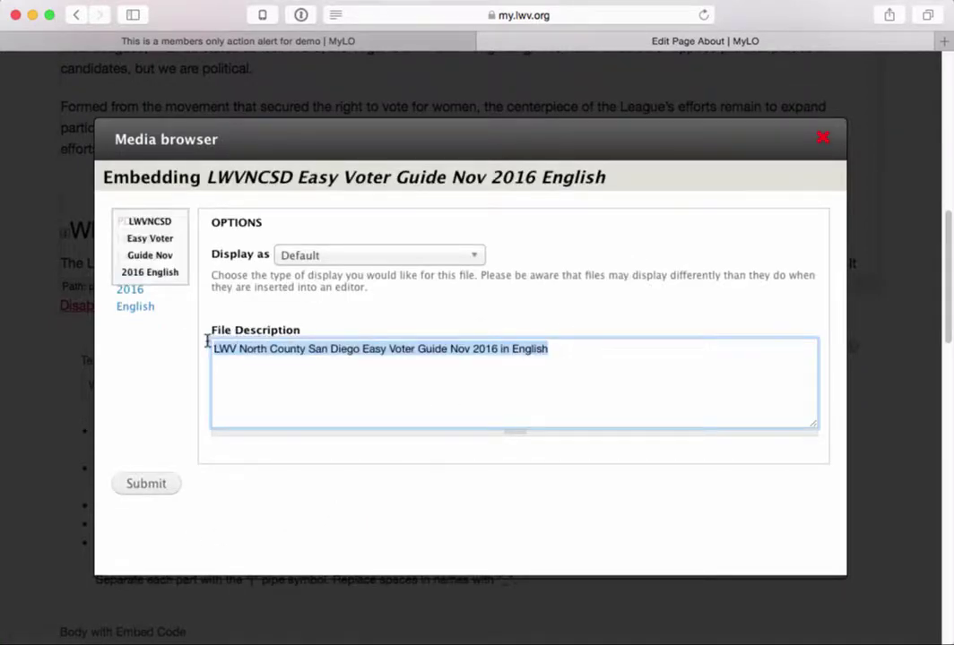
click(151, 484)
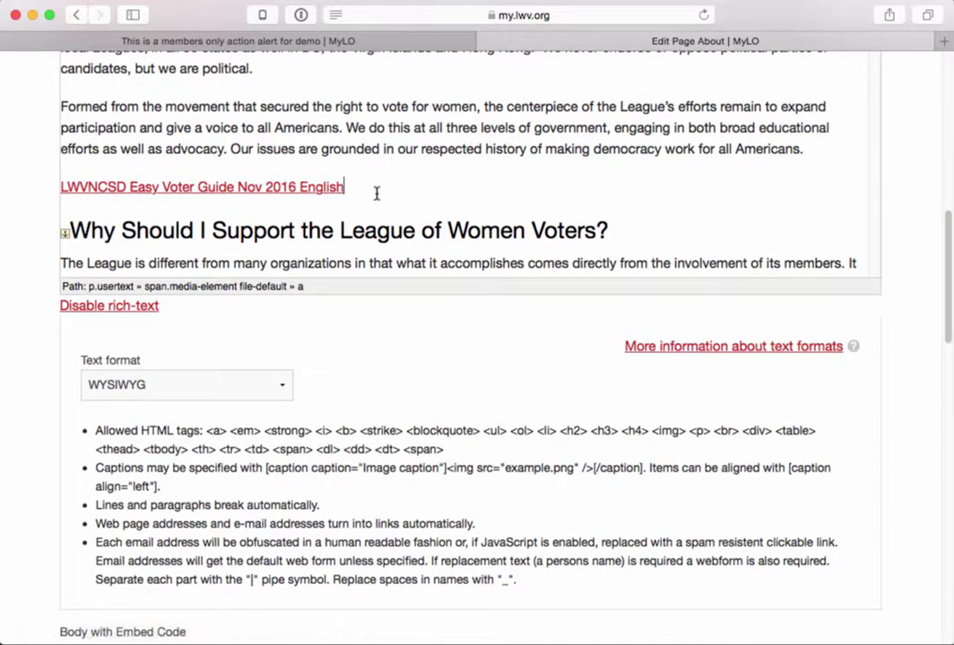
Select the inserted voter guide link in the body and save the About page draft.
drag(325, 186, 51, 188)
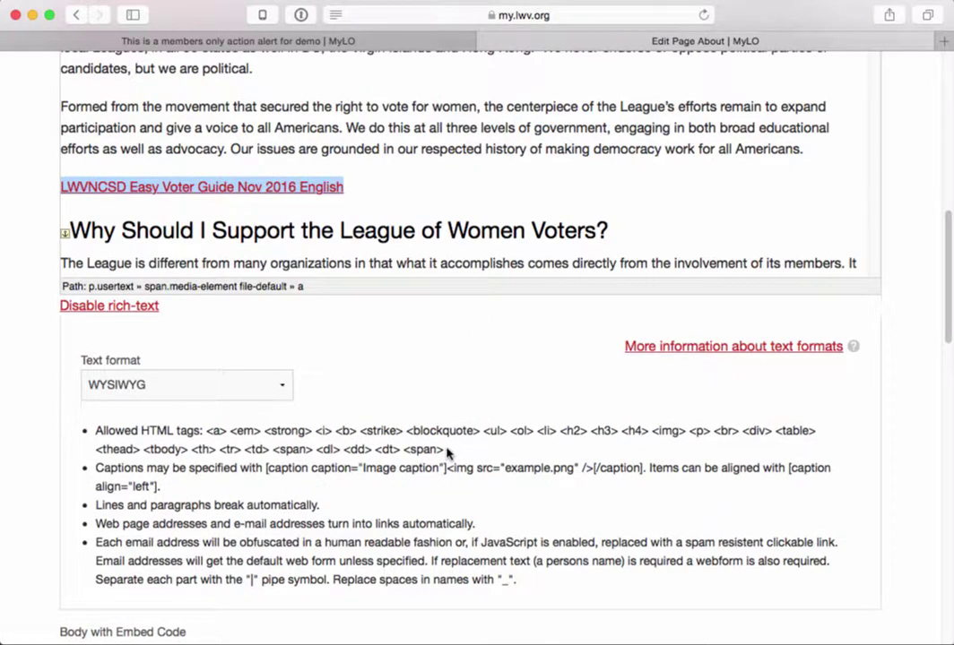
scroll(448, 453, down, 20)
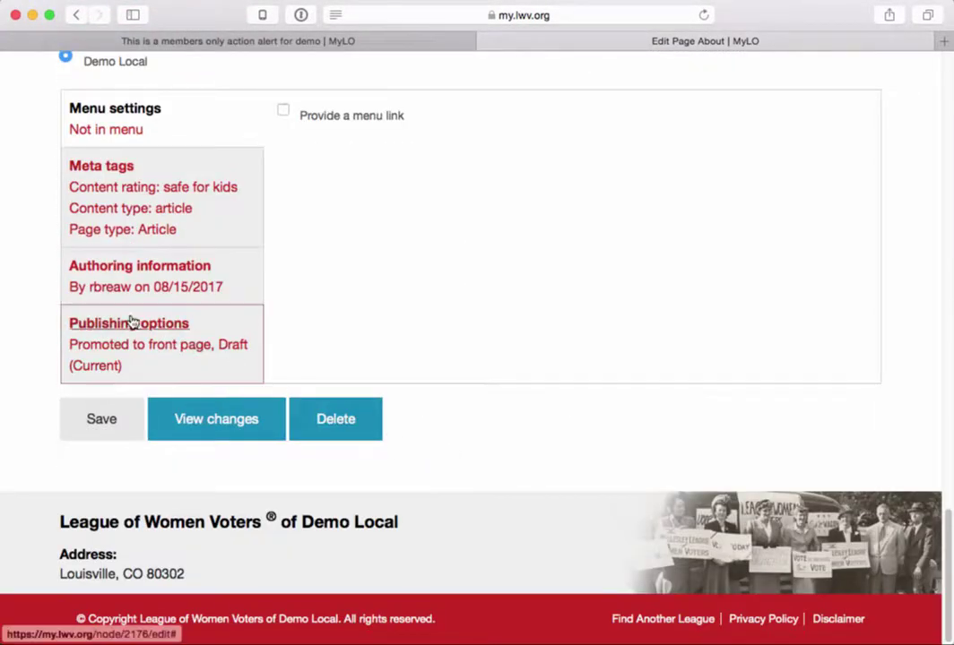
click(106, 425)
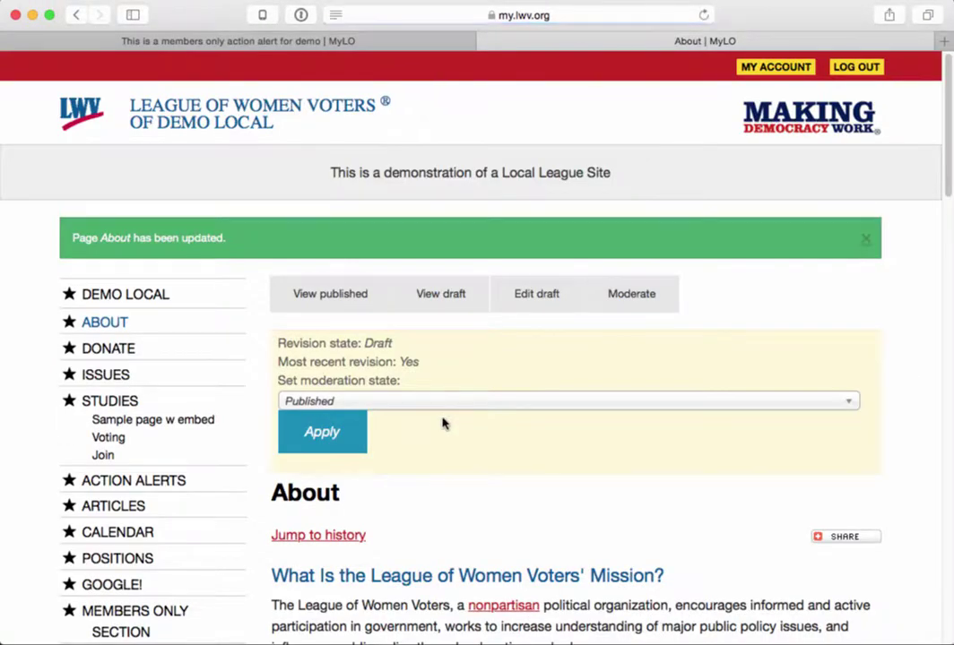
Open the voter guide link on the saved About page to check its PDF, and return to the page.
scroll(442, 418, down, 5)
scroll(440, 426, down, 6)
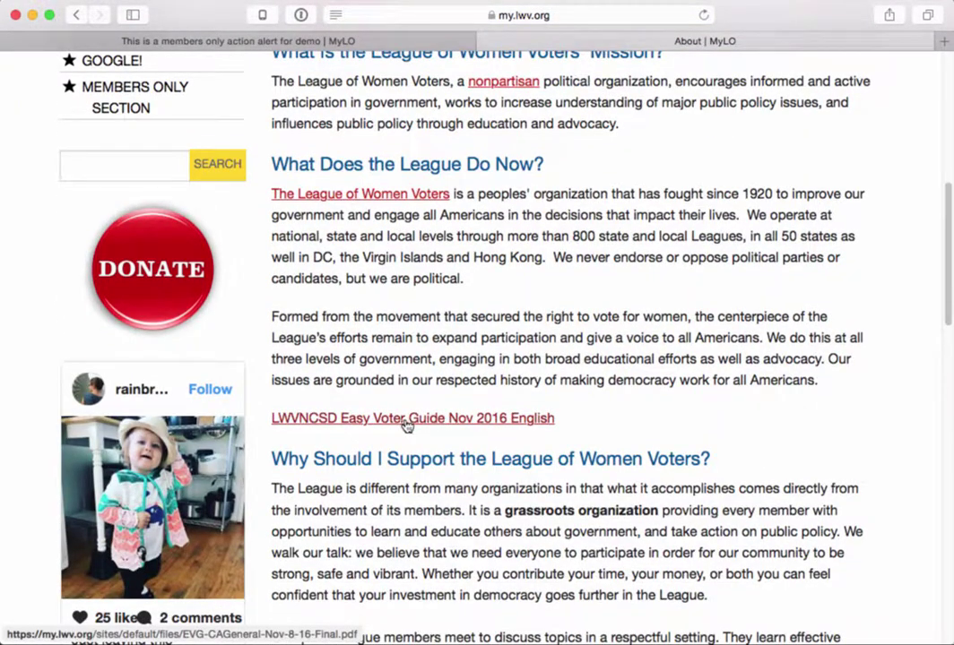
click(405, 419)
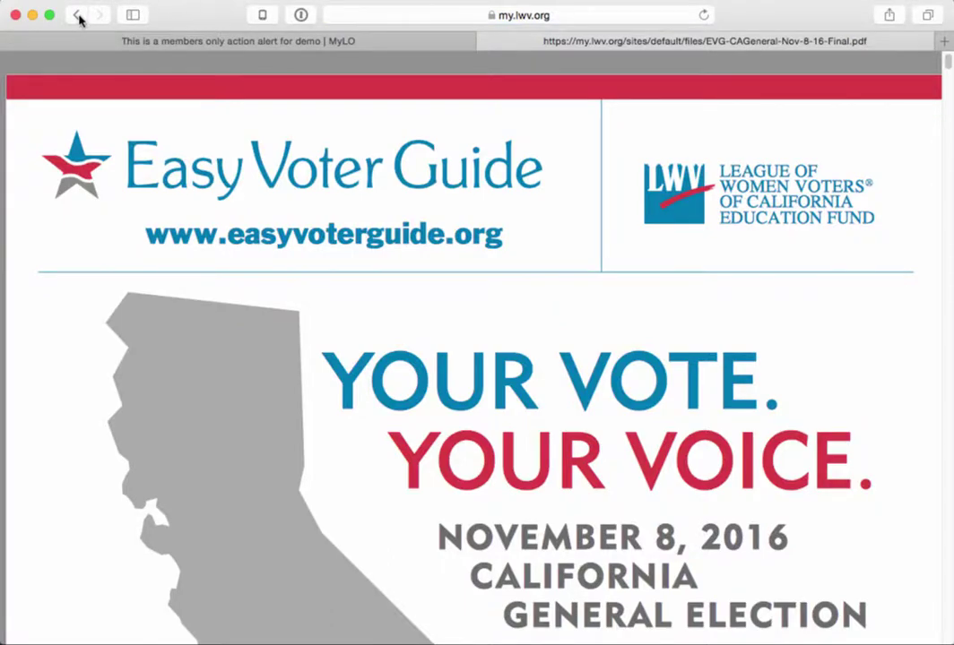
click(78, 16)
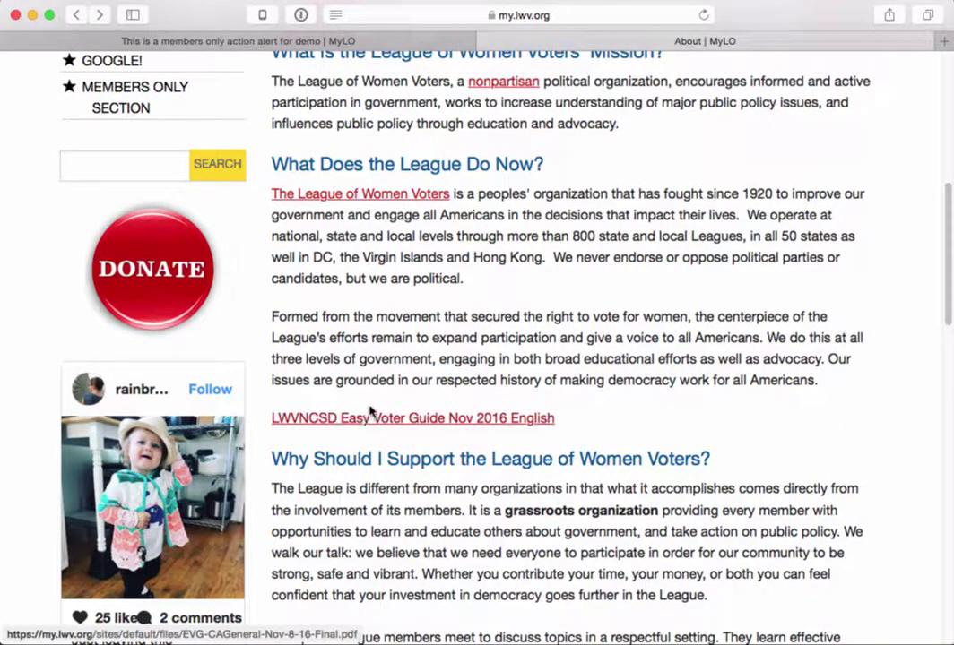
View the draft of the About page and reopen it for editing.
scroll(392, 382, up, 5)
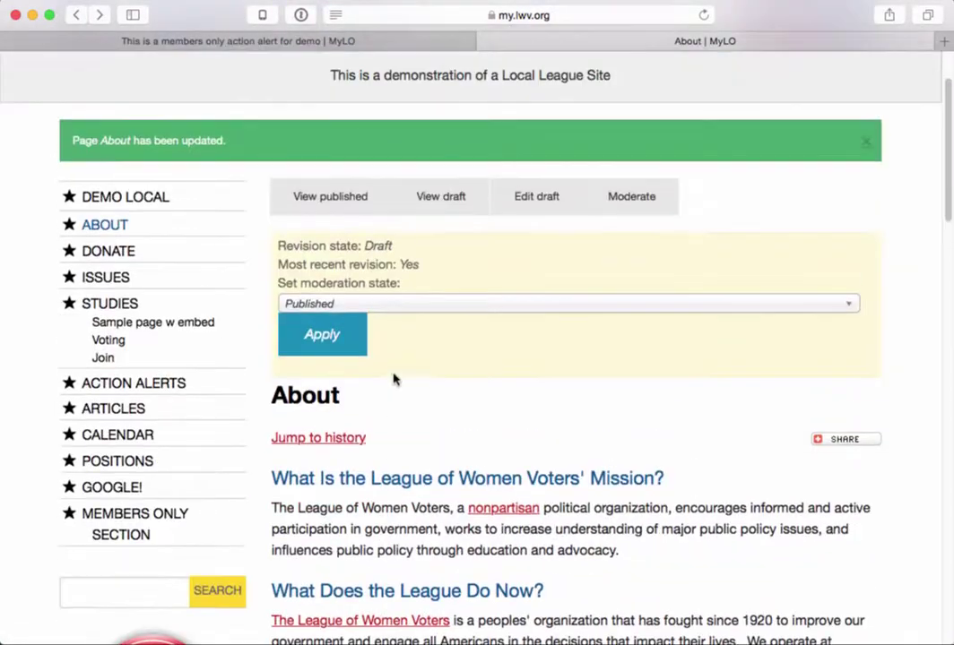
click(448, 196)
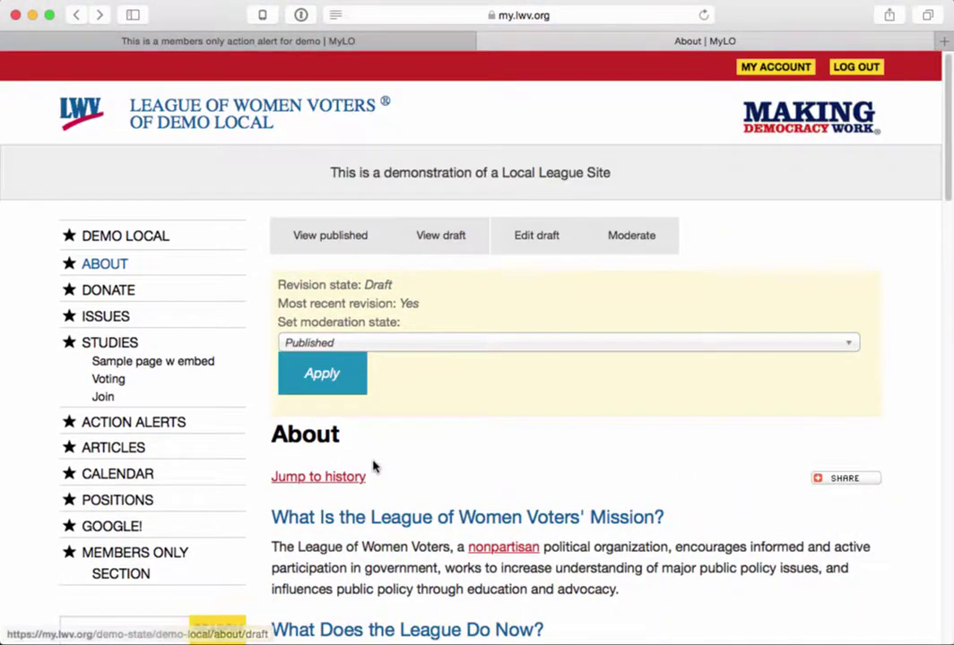
click(537, 240)
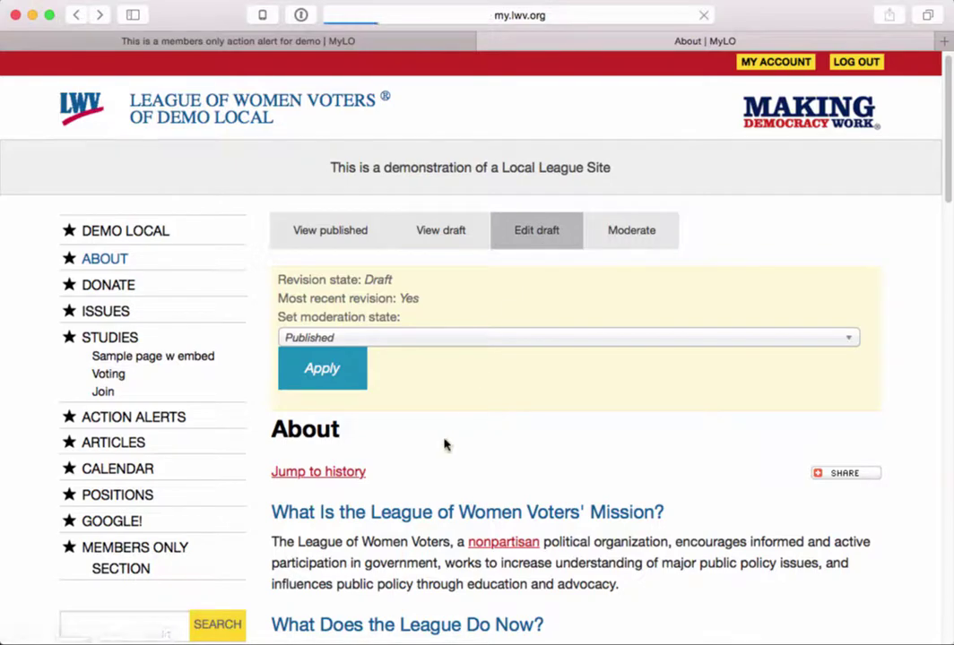
Insert "Here is the text I want you to see" inside the voter guide link text, after "Easy Voter".
scroll(291, 566, down, 3)
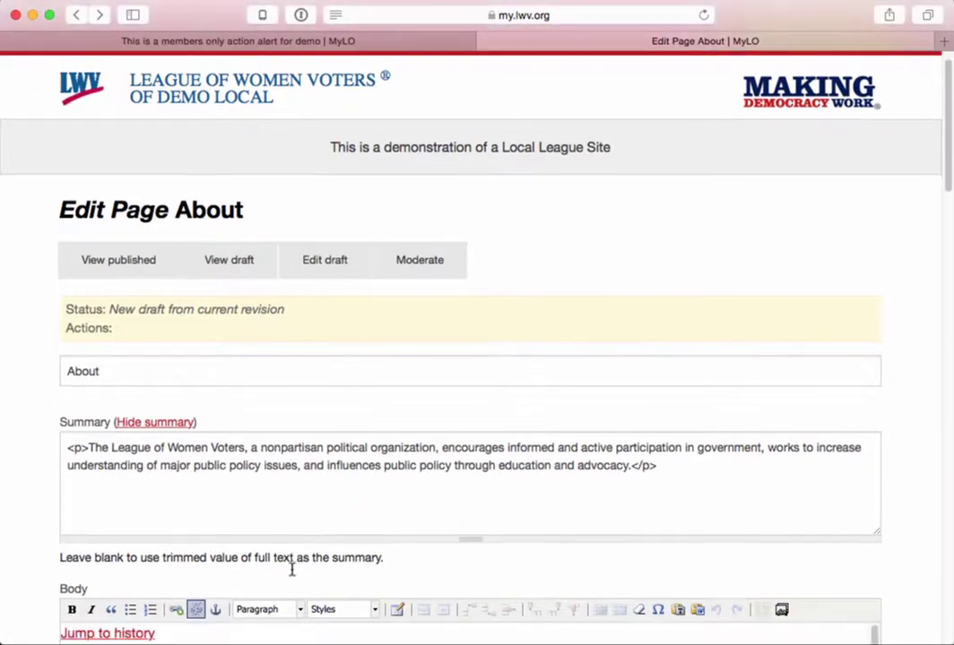
scroll(26, 587, down, 11)
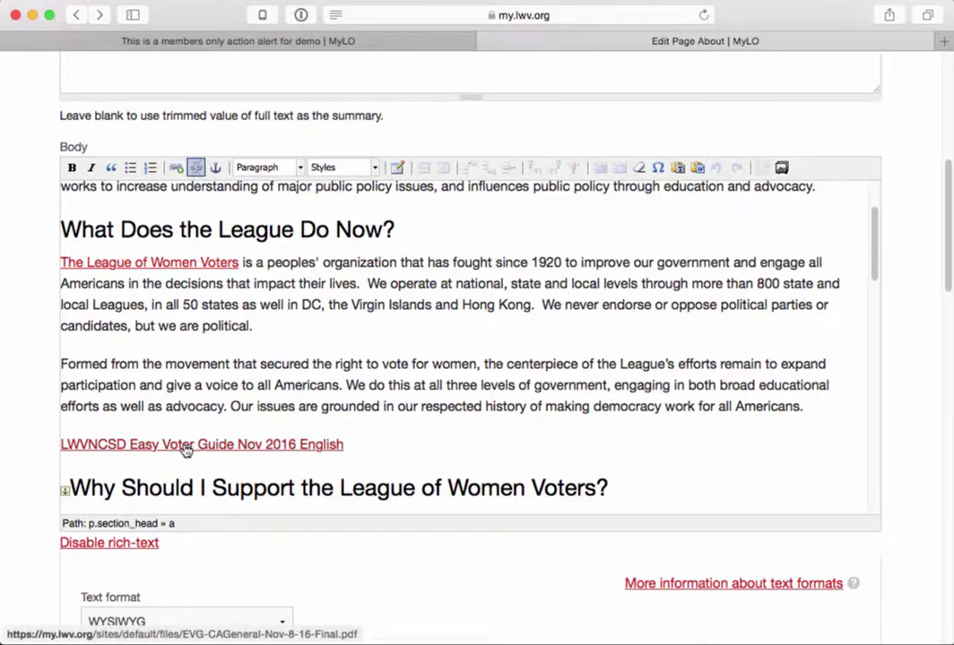
click(192, 445)
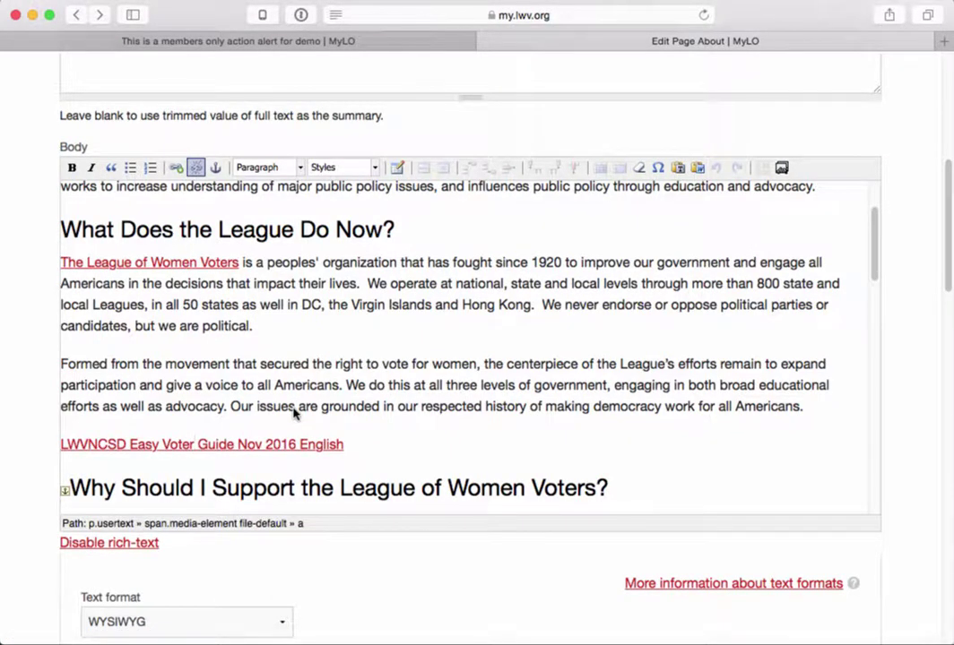
text(Here is )
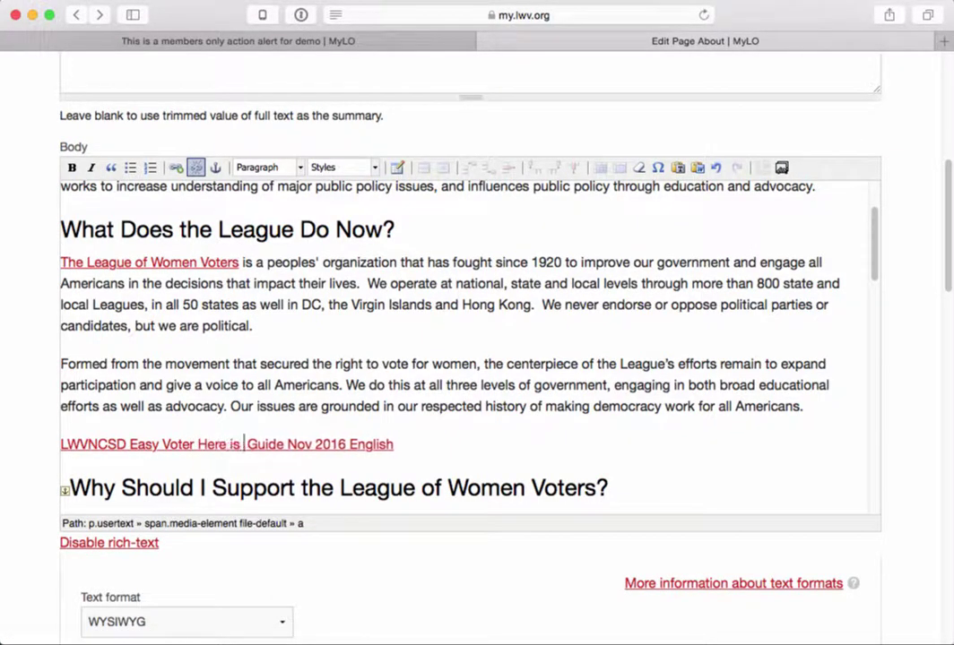
text(the text I want yo)
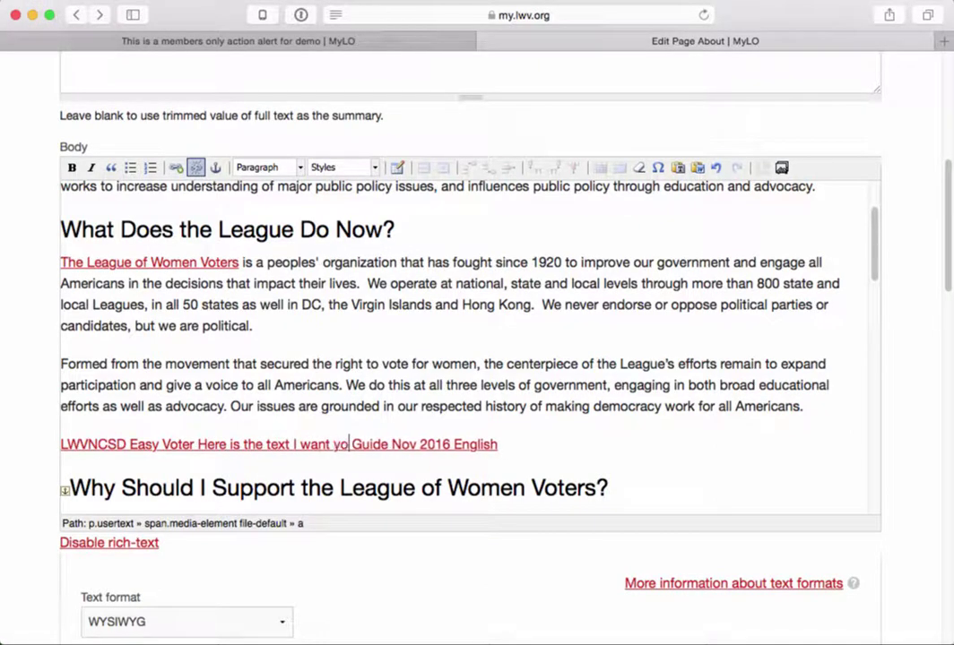
text(u to see)
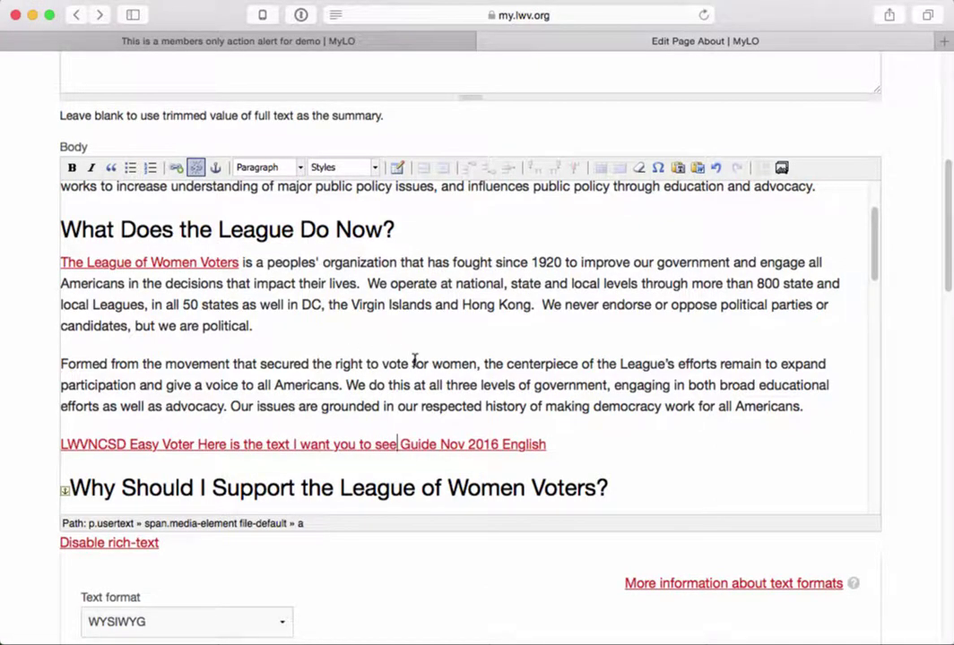
Delete the original file name wording around the new text, leaving "Here is the text I want you to see" as the link text.
click(546, 444)
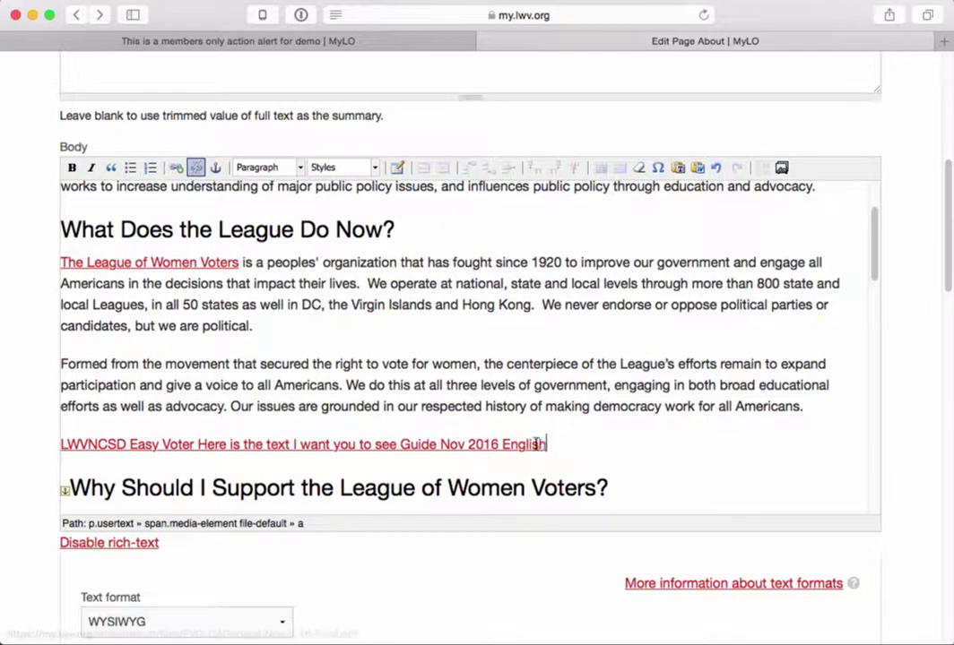
drag(536, 445, 403, 448)
key(BackSpace)
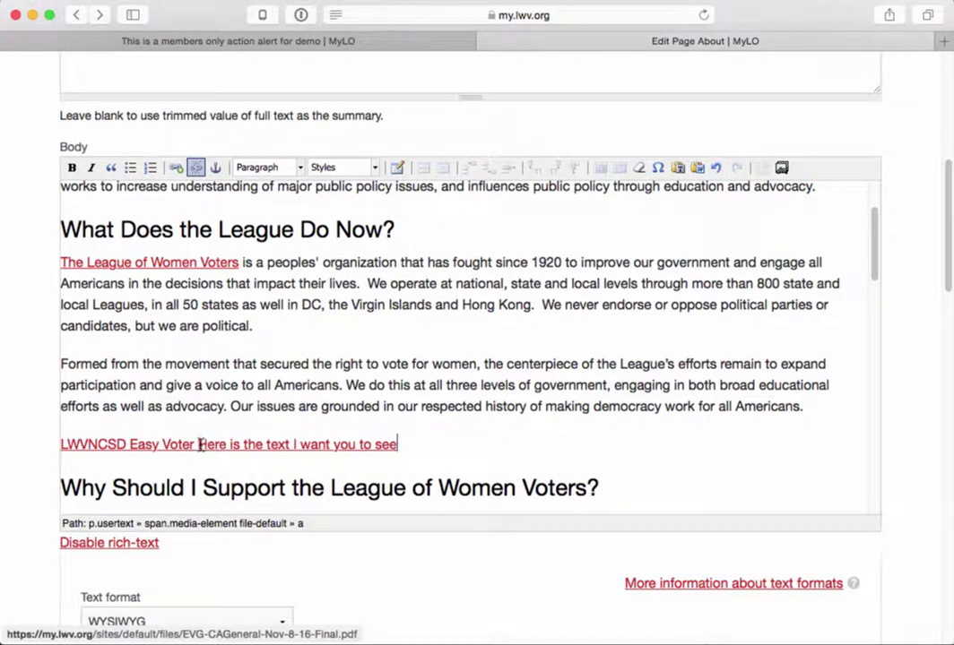
drag(199, 445, 61, 445)
key(BackSpace)
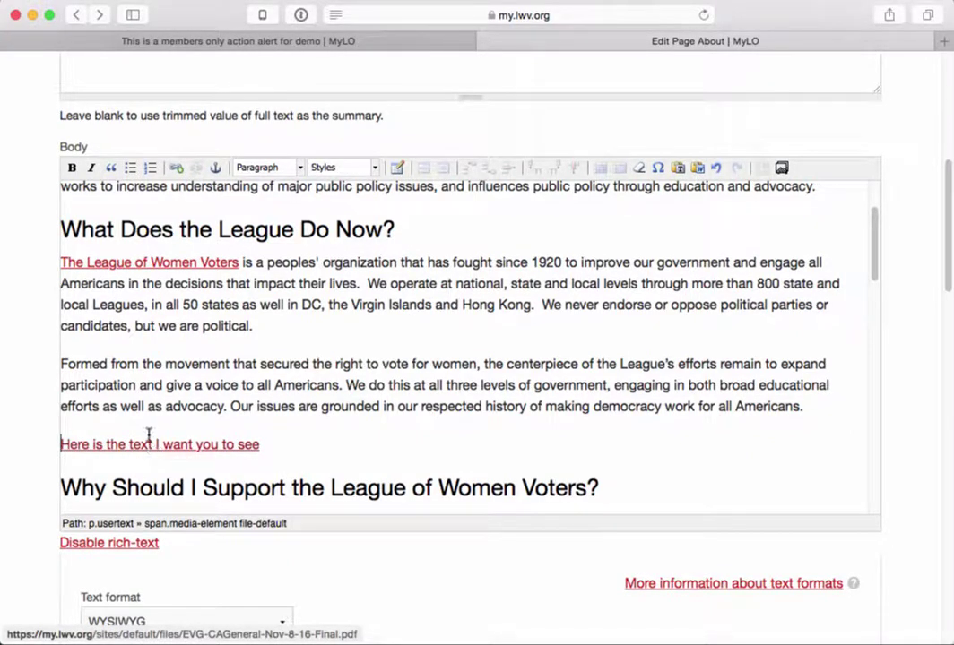
drag(269, 445, 61, 441)
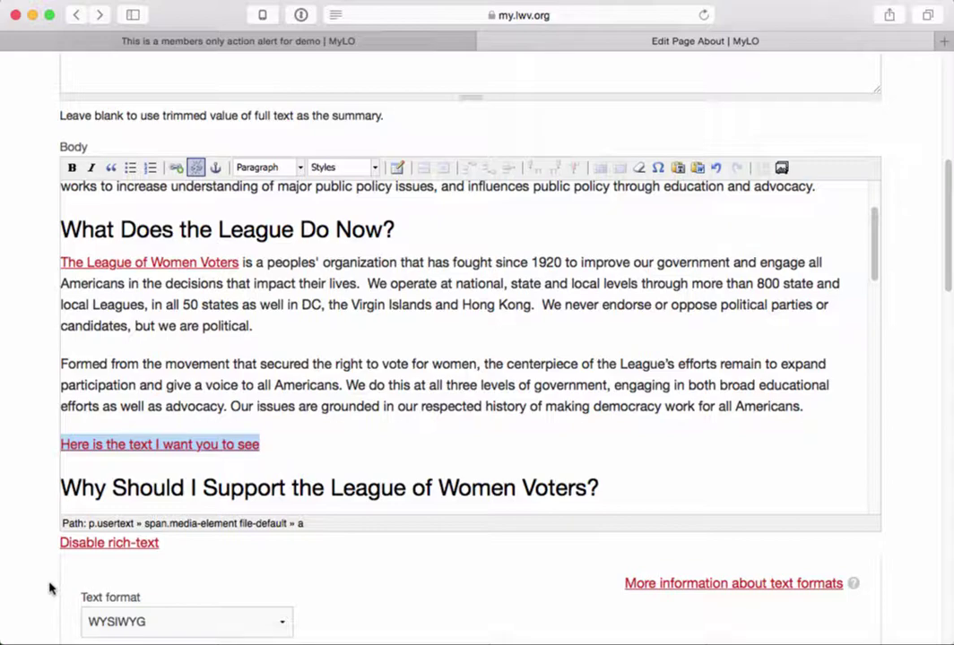
Open the media browser for the page's Attachments section and list all files.
scroll(49, 589, down, 10)
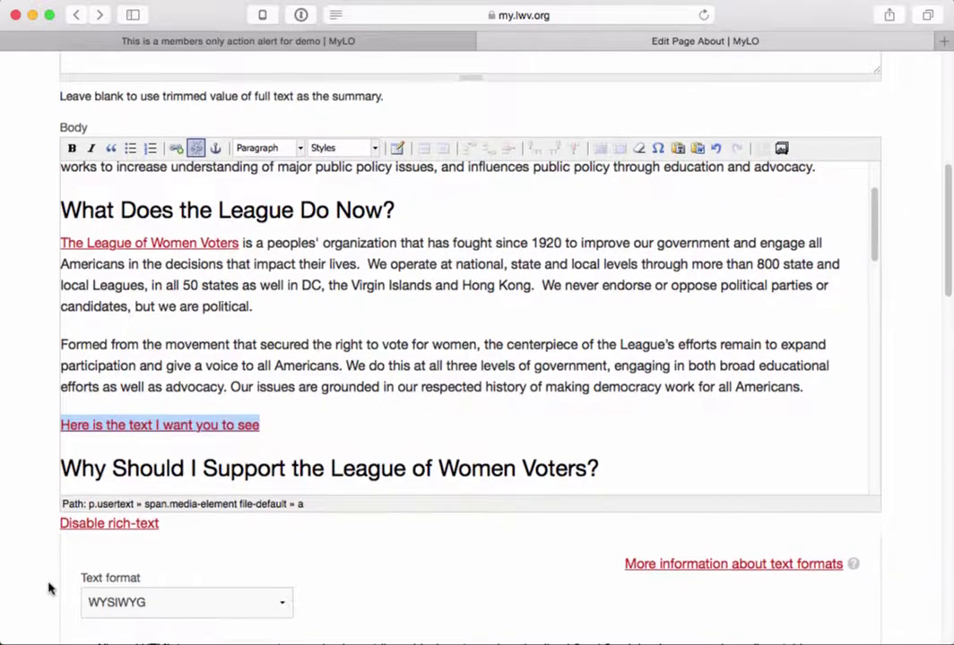
scroll(49, 589, down, 4)
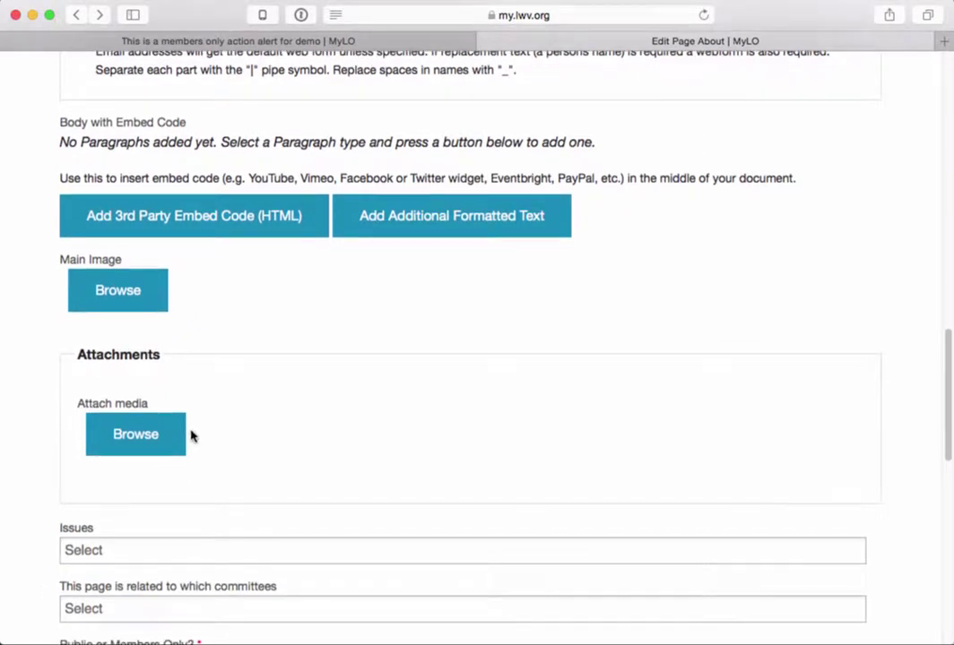
drag(162, 356, 80, 360)
drag(78, 404, 151, 407)
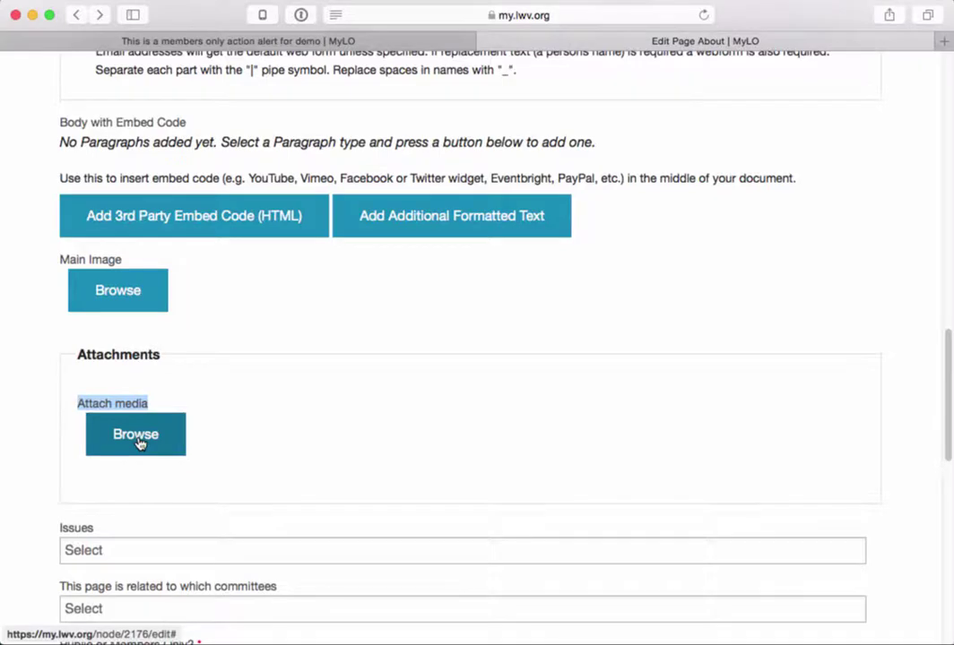
click(139, 444)
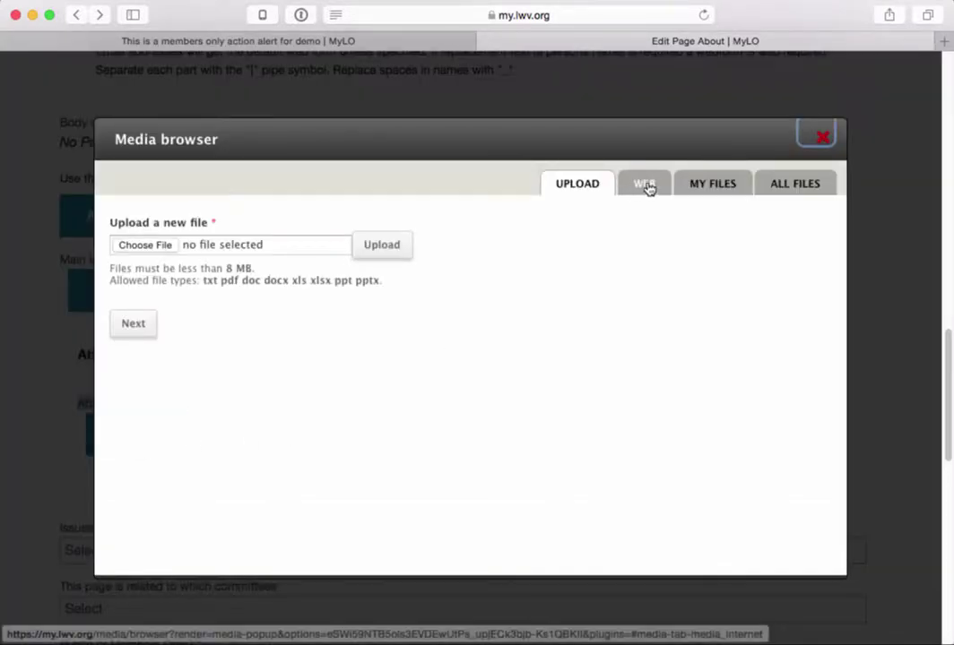
click(786, 184)
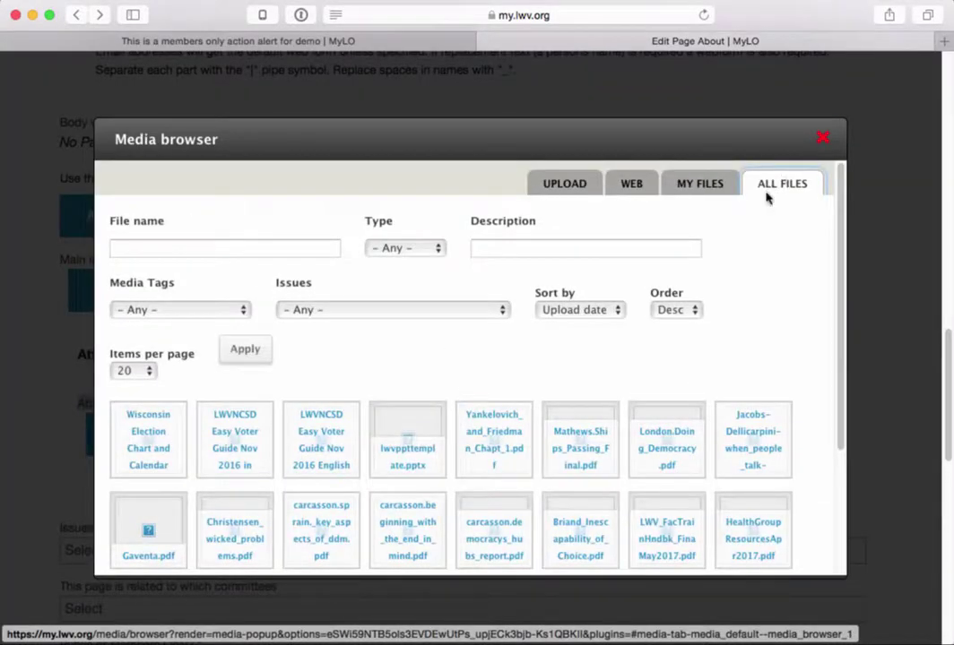
Look through the media browser's file sources and filter all files by the description "easy".
scroll(624, 418, down, 4)
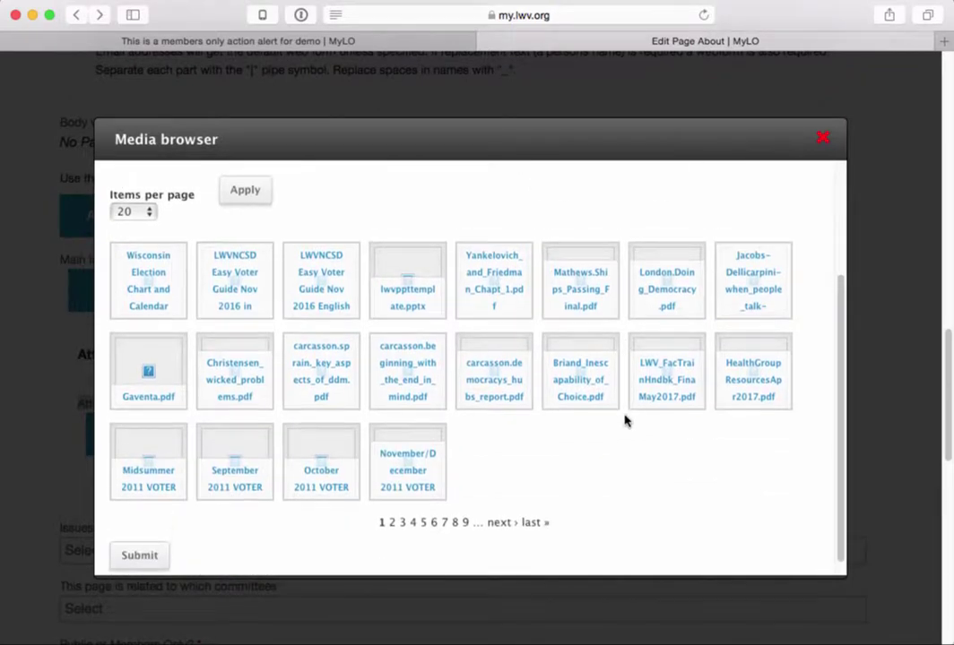
scroll(625, 419, up, 4)
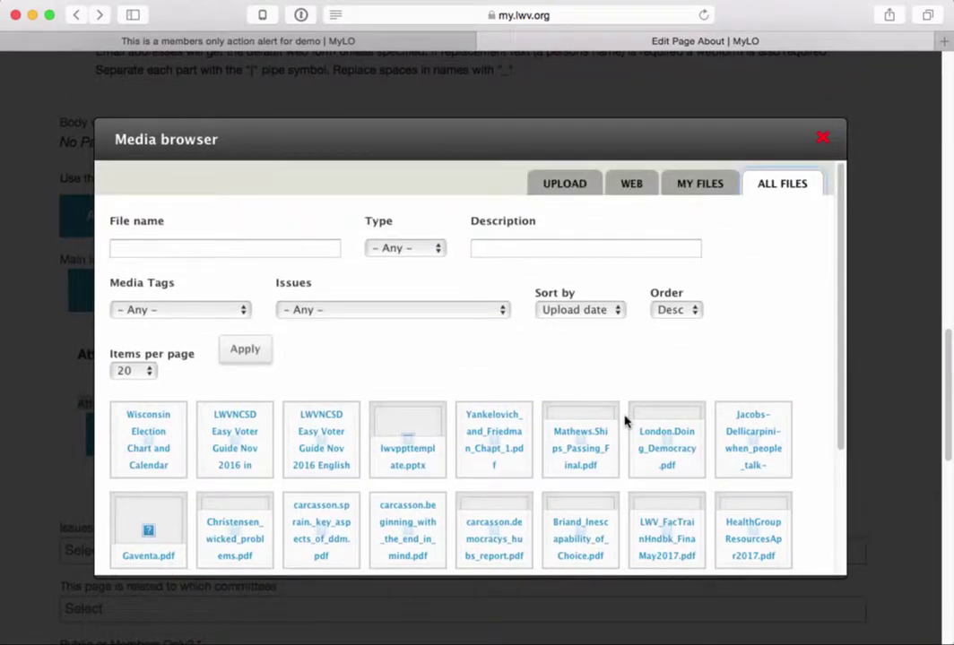
click(672, 185)
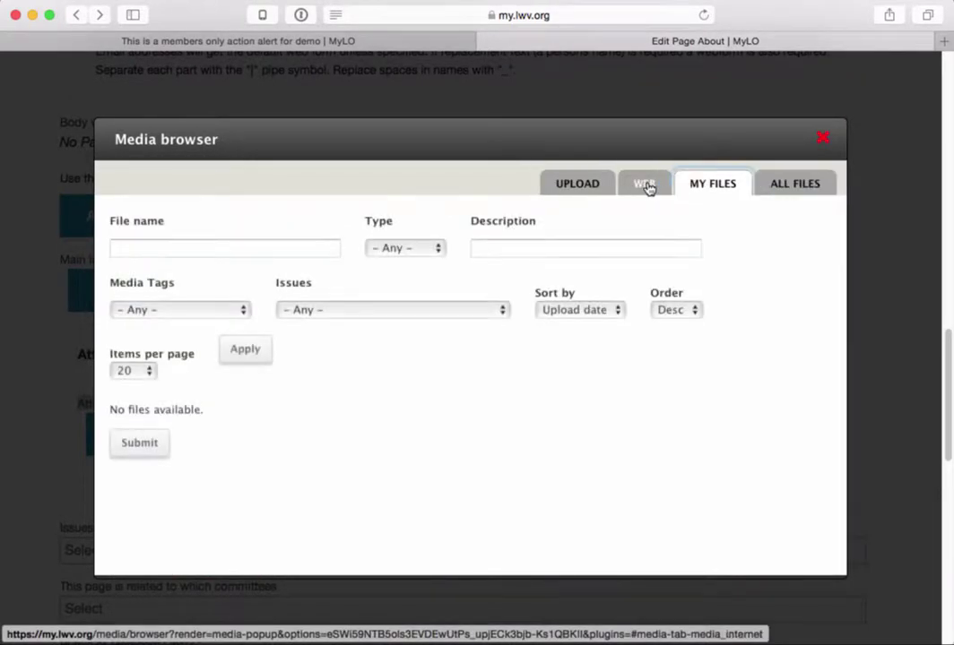
click(646, 184)
click(791, 184)
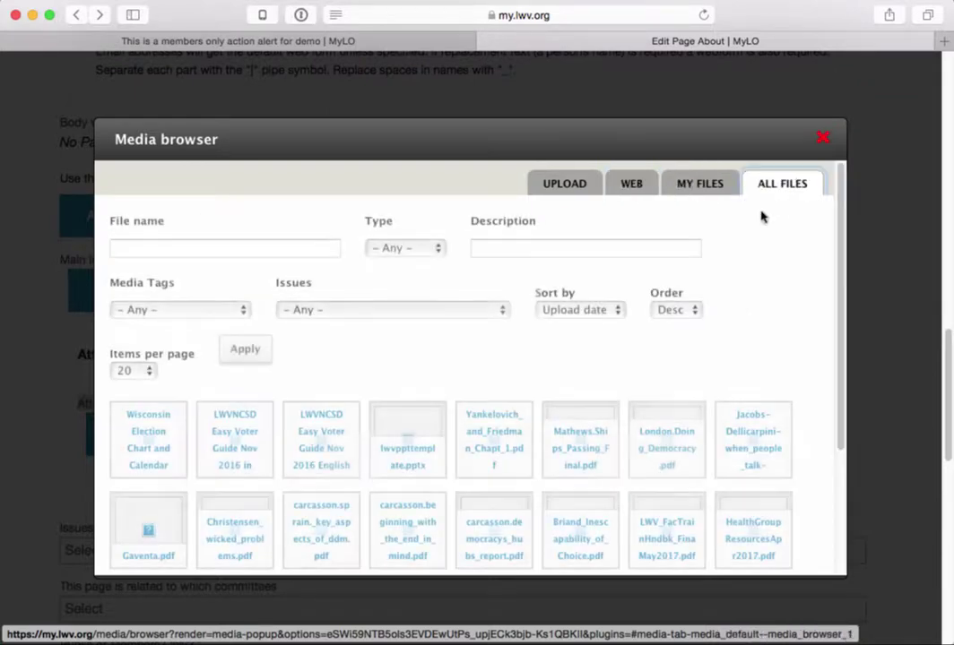
scroll(451, 517, down, 5)
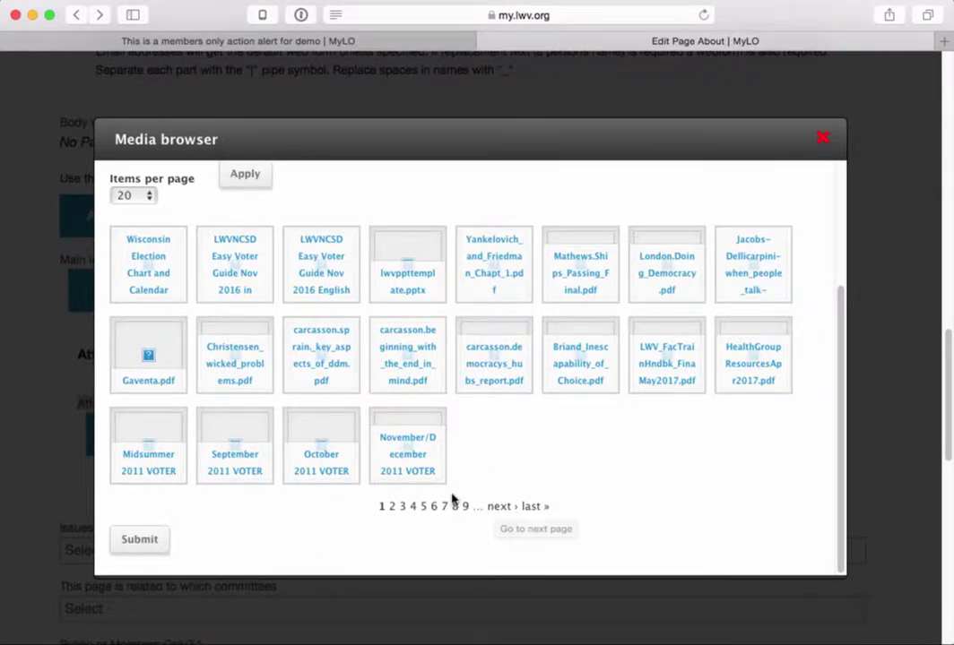
scroll(453, 495, up, 5)
click(543, 251)
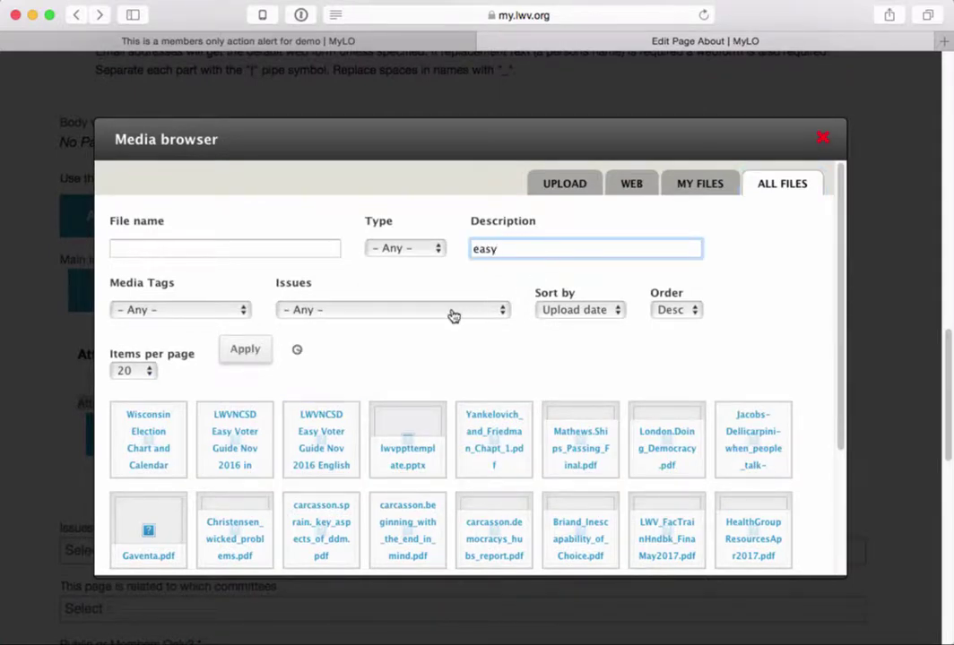
key(Return)
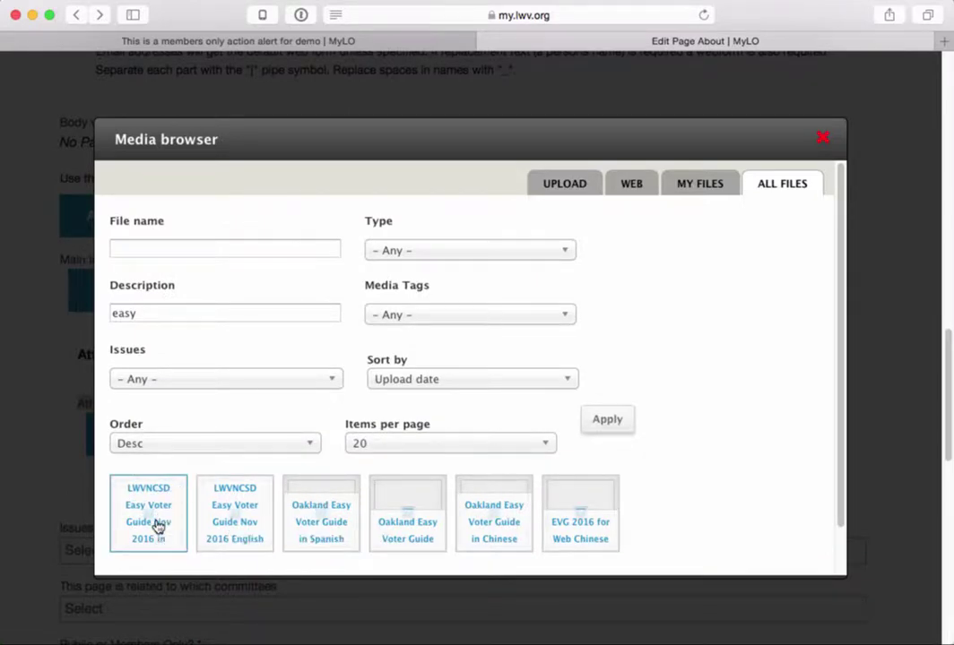
Attach the Spanish and English LWVNCSD Easy Voter Guides for Nov 2016 and the Oakland Easy Voter Guide in Spanish.
drag(155, 524, 201, 536)
scroll(216, 495, down, 3)
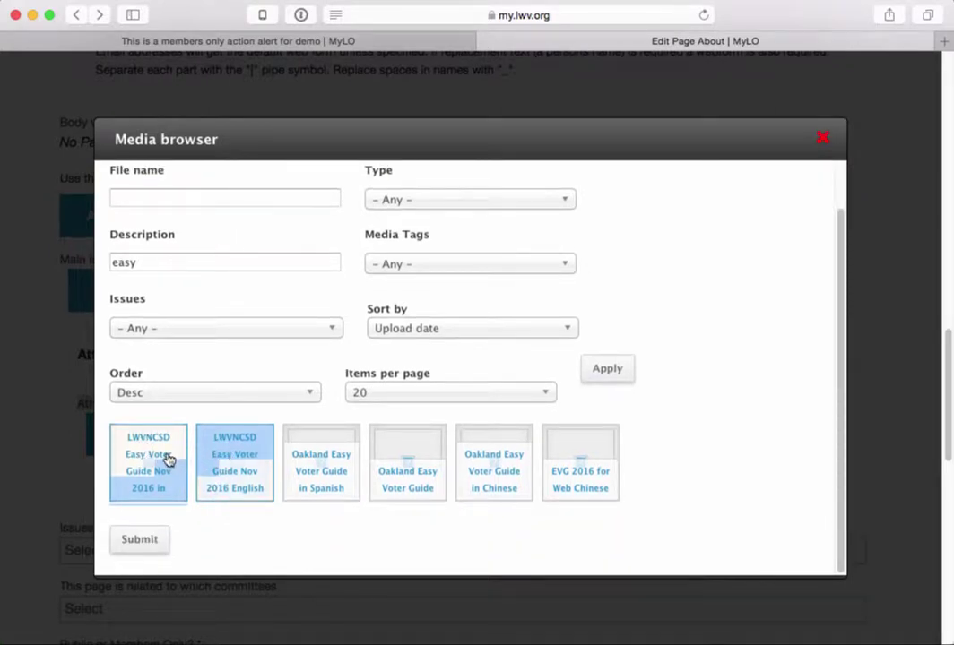
click(312, 484)
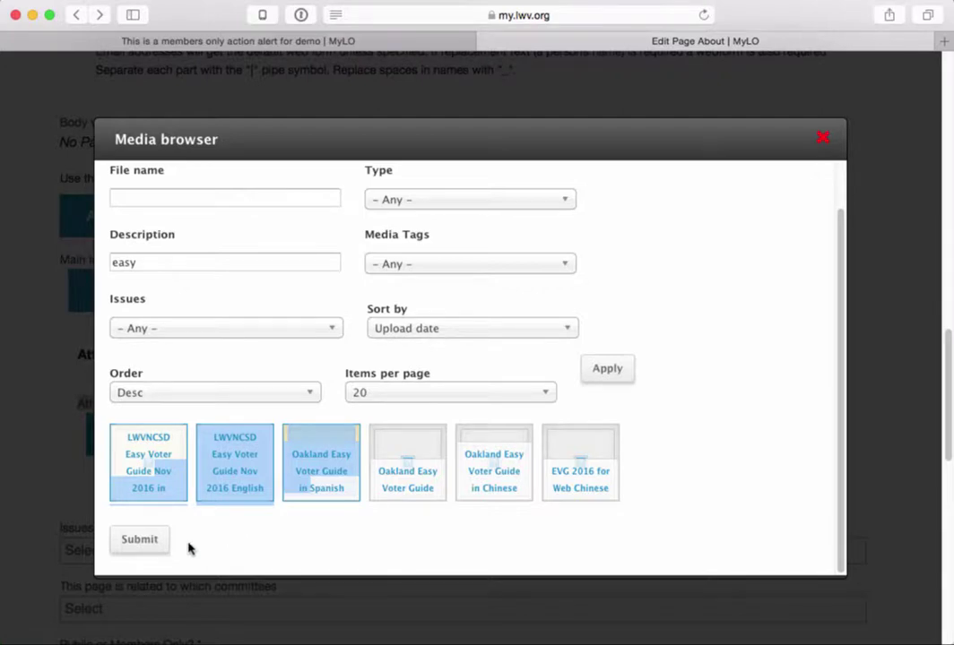
click(125, 547)
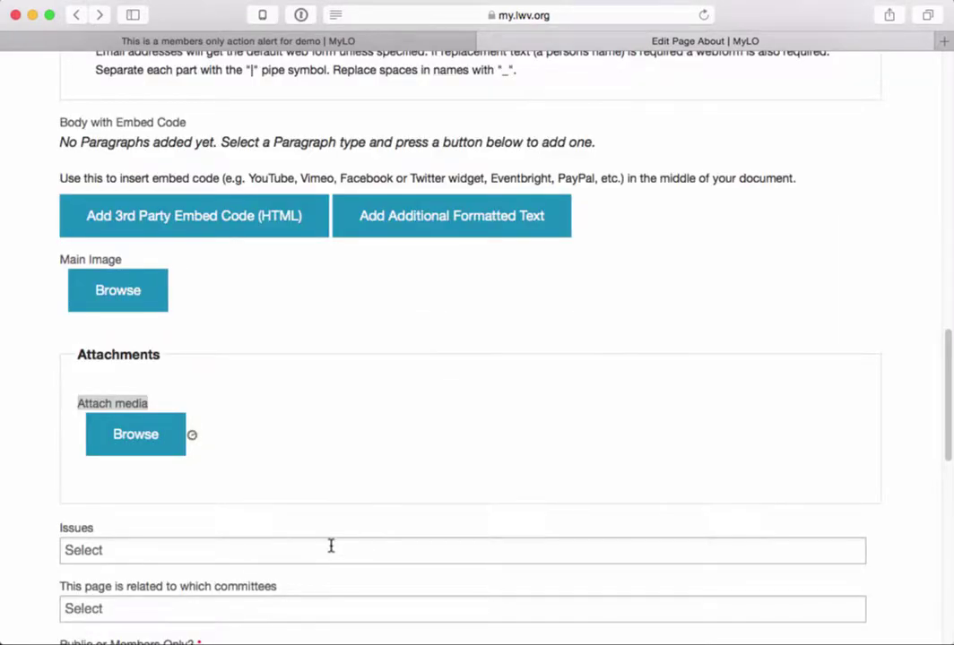
Describe the three attachments as "EVG Spanish", "EVG English" and "Oakland EVG Spanish", matching each guide.
scroll(331, 547, down, 8)
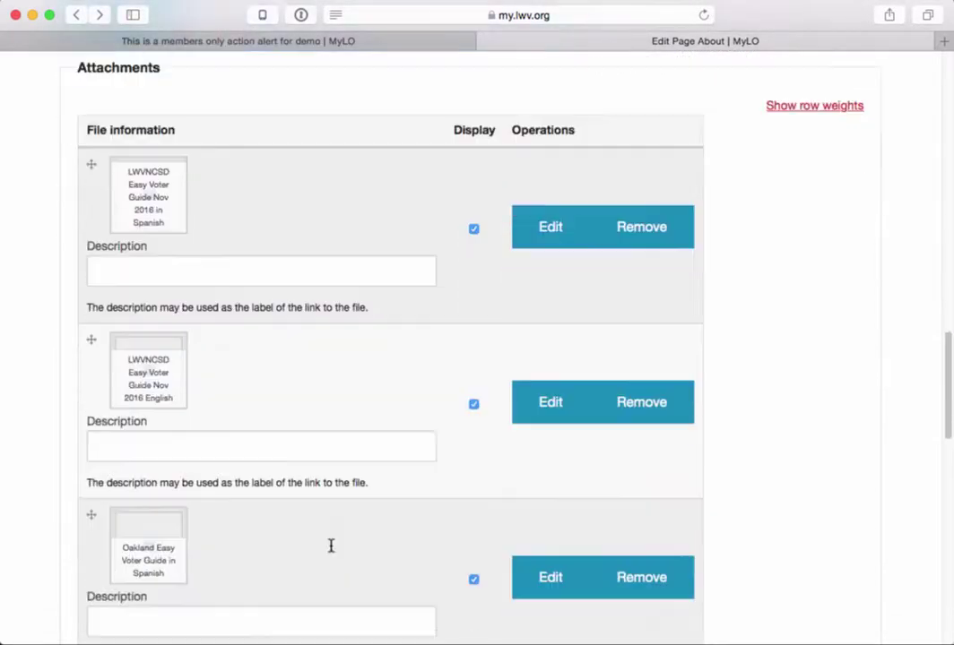
scroll(331, 550, up, 3)
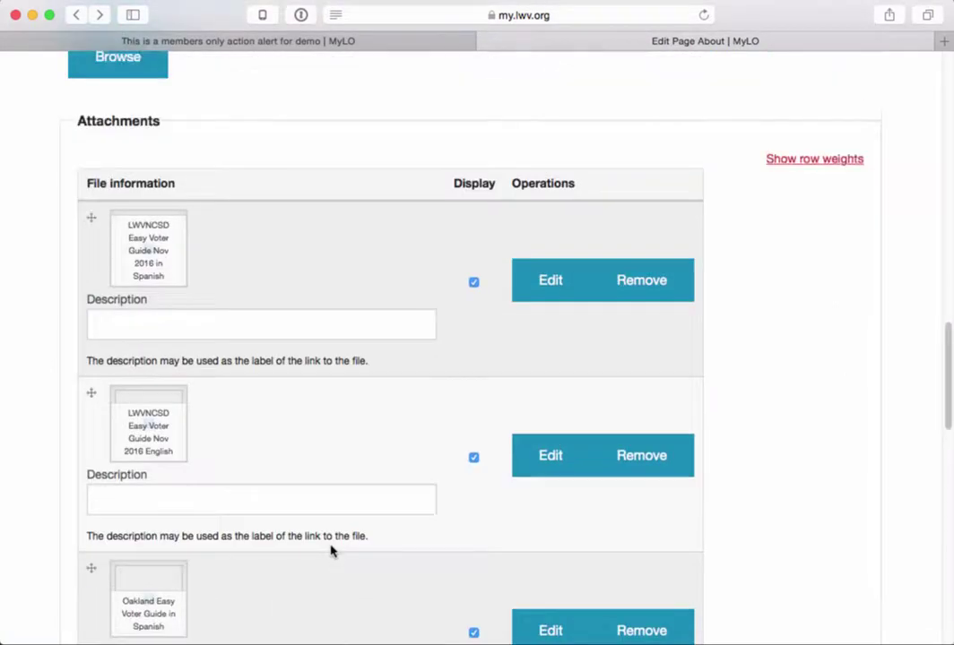
scroll(345, 533, down, 1)
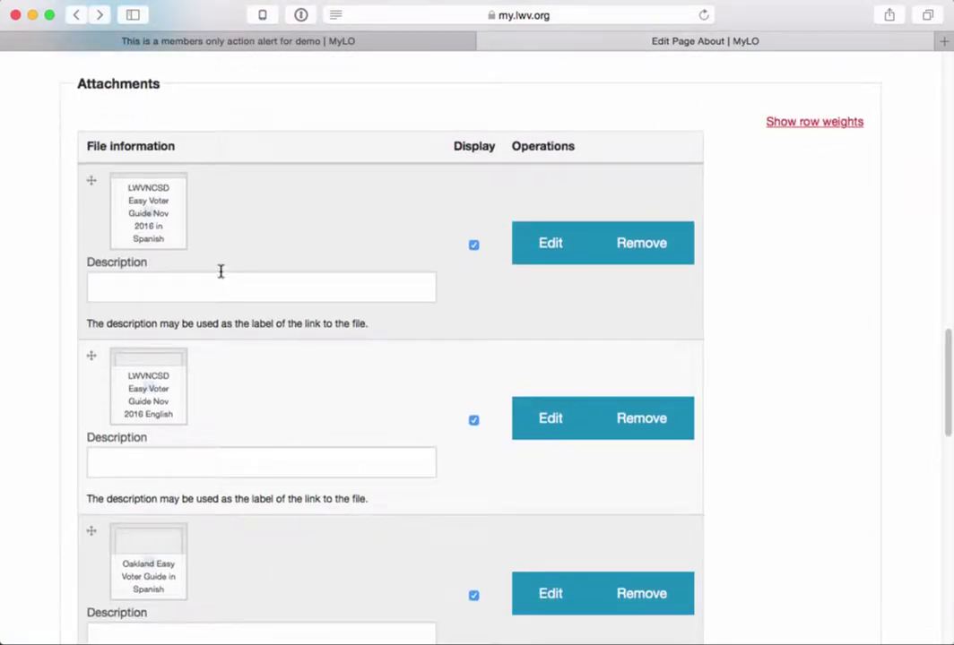
click(193, 274)
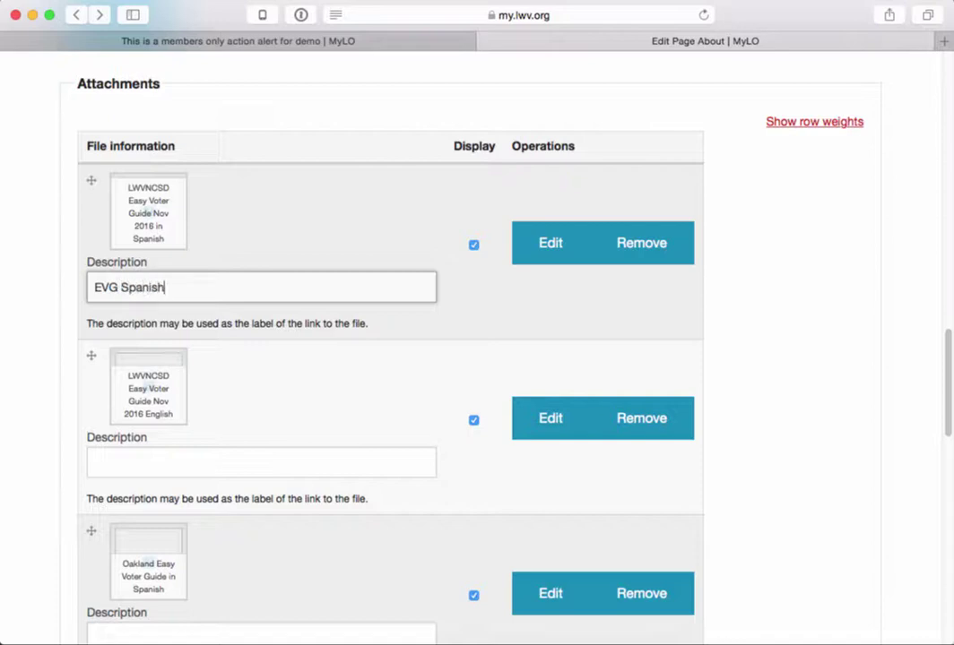
click(229, 459)
text(EVG English)
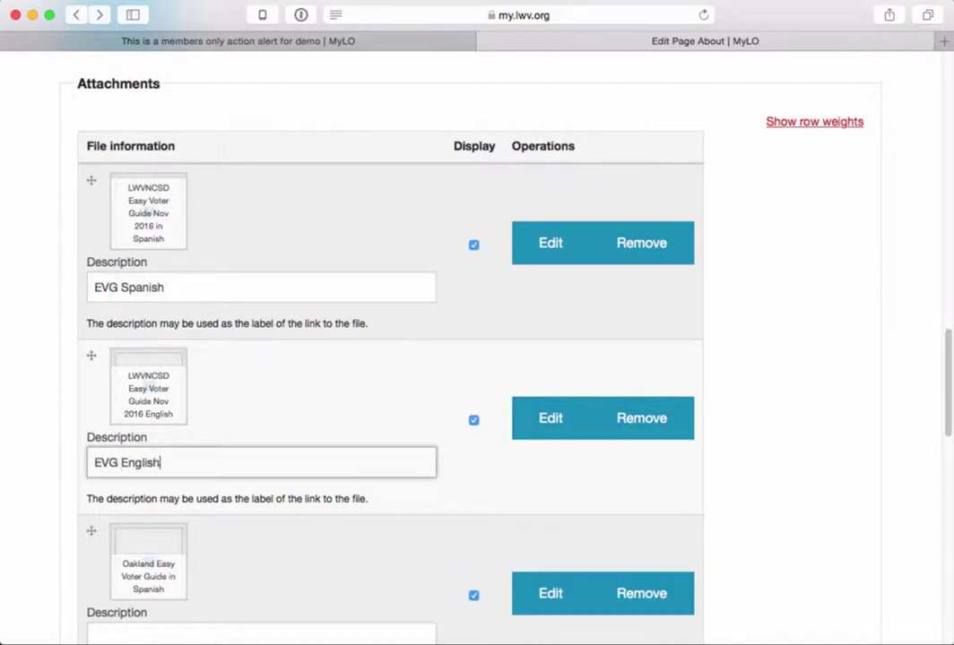
scroll(263, 519, down, 1)
click(192, 584)
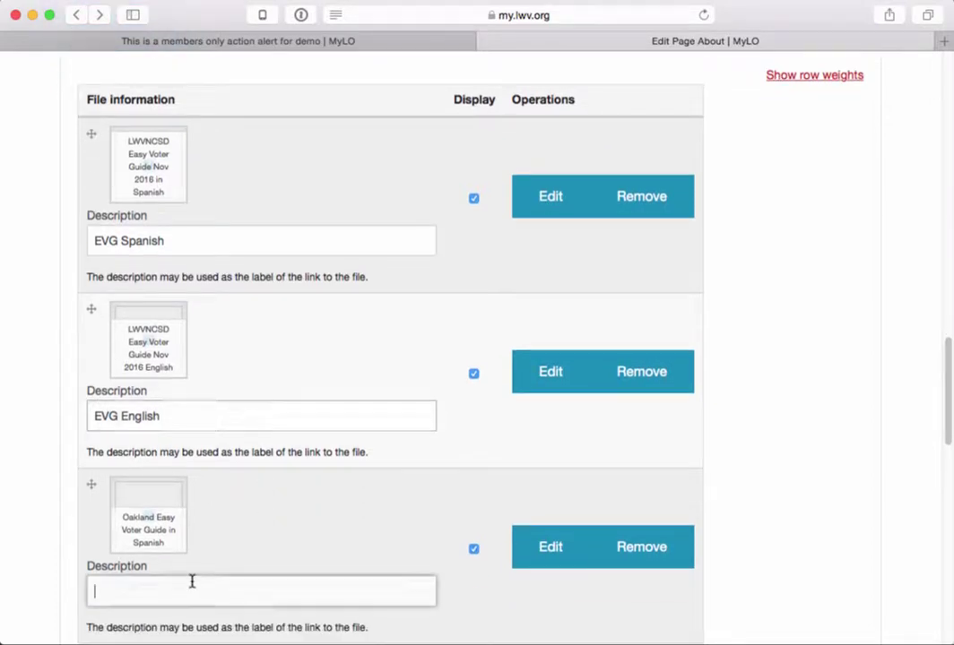
text(Oakland EVG Spanish)
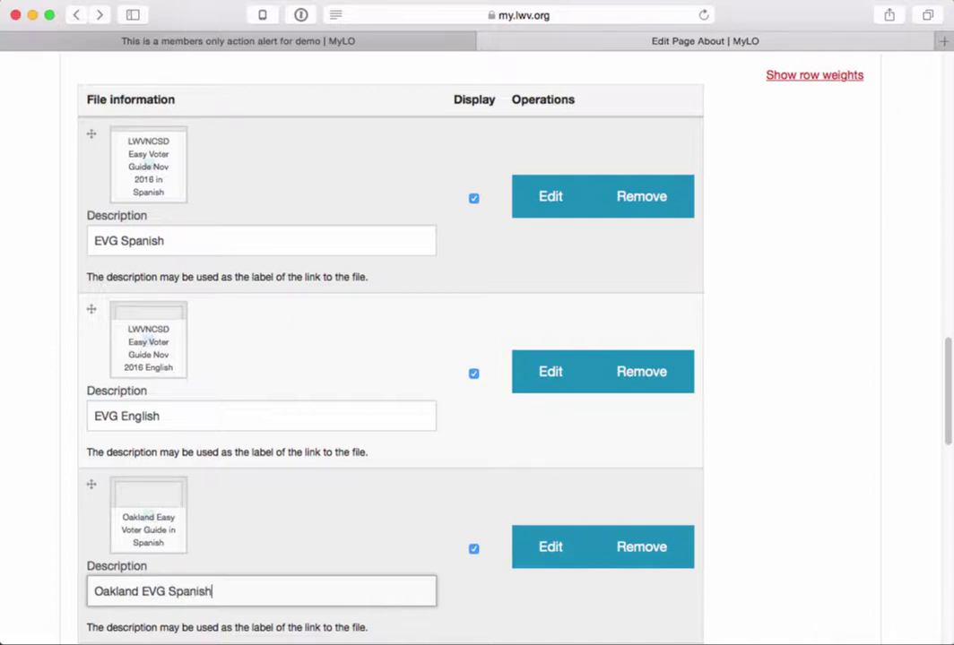
Move the EVG English attachment above EVG Spanish at the start of the attachment list, and save the page.
drag(274, 582, 65, 585)
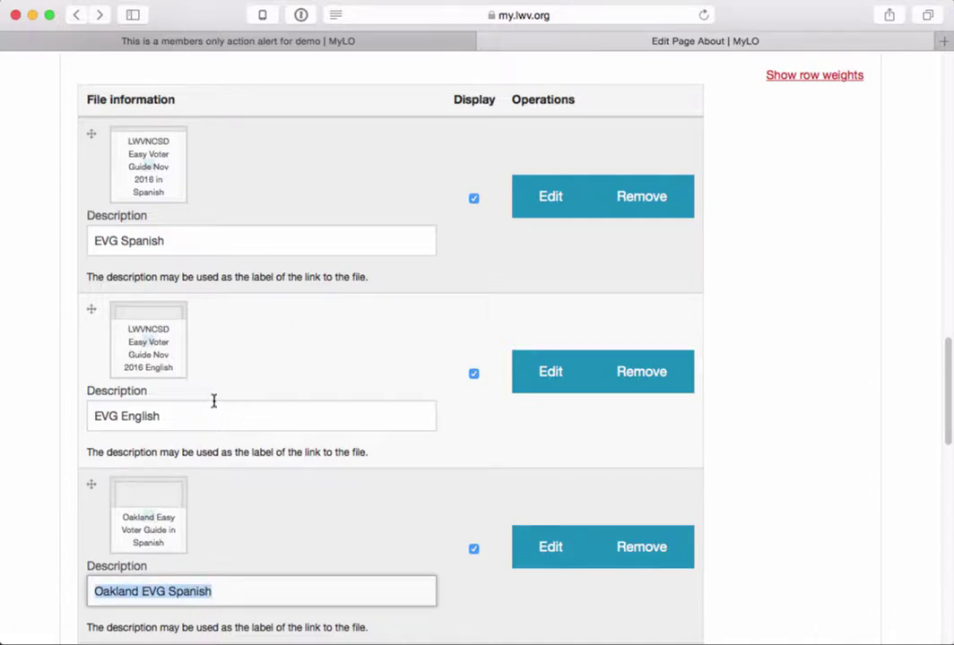
triple_click(153, 411)
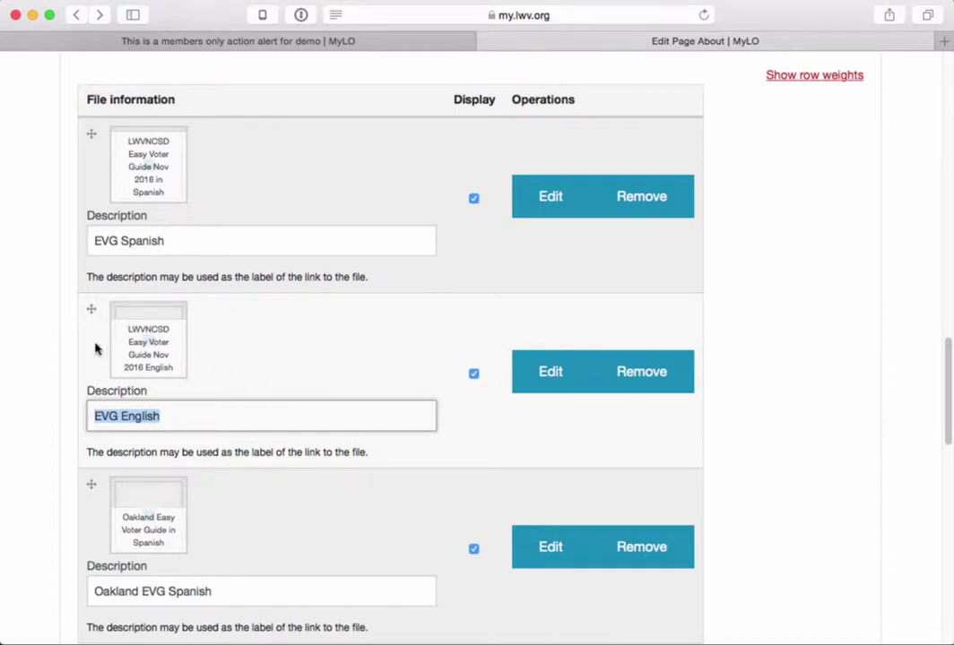
drag(90, 311, 90, 198)
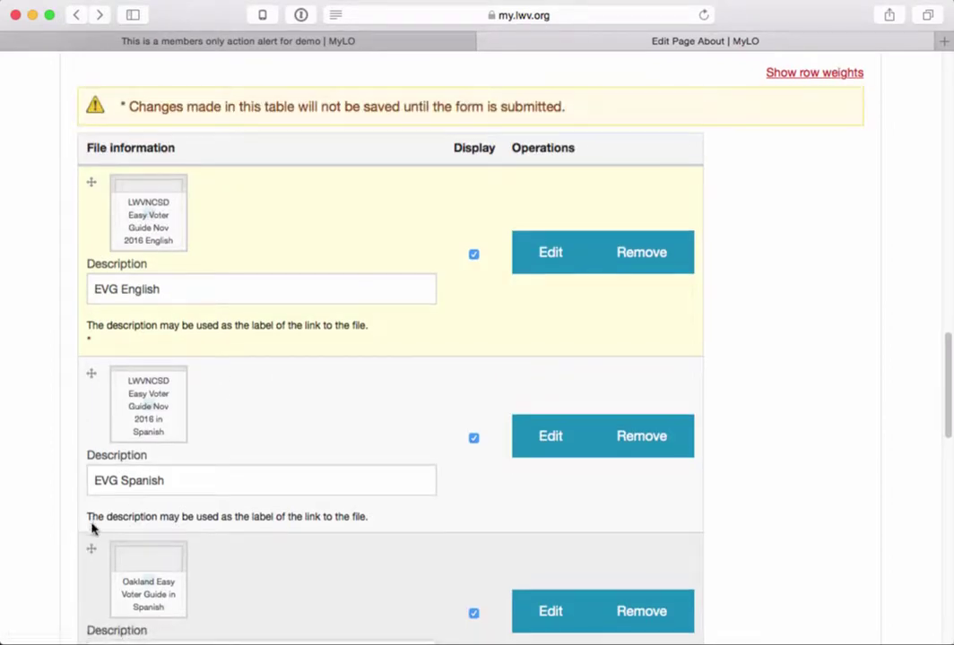
scroll(92, 529, down, 1)
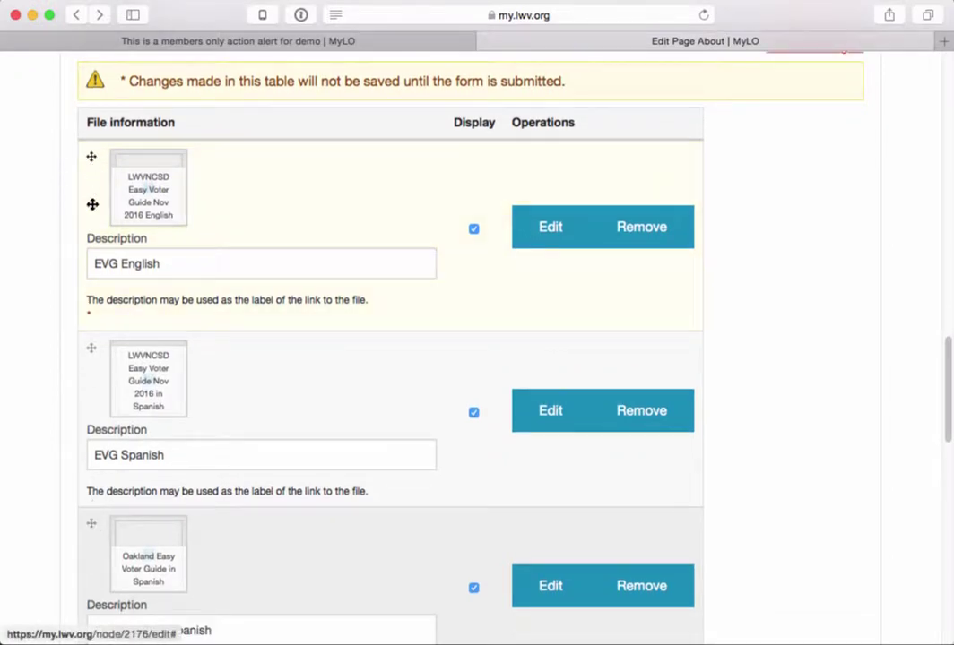
drag(92, 205, 90, 159)
scroll(263, 496, down, 15)
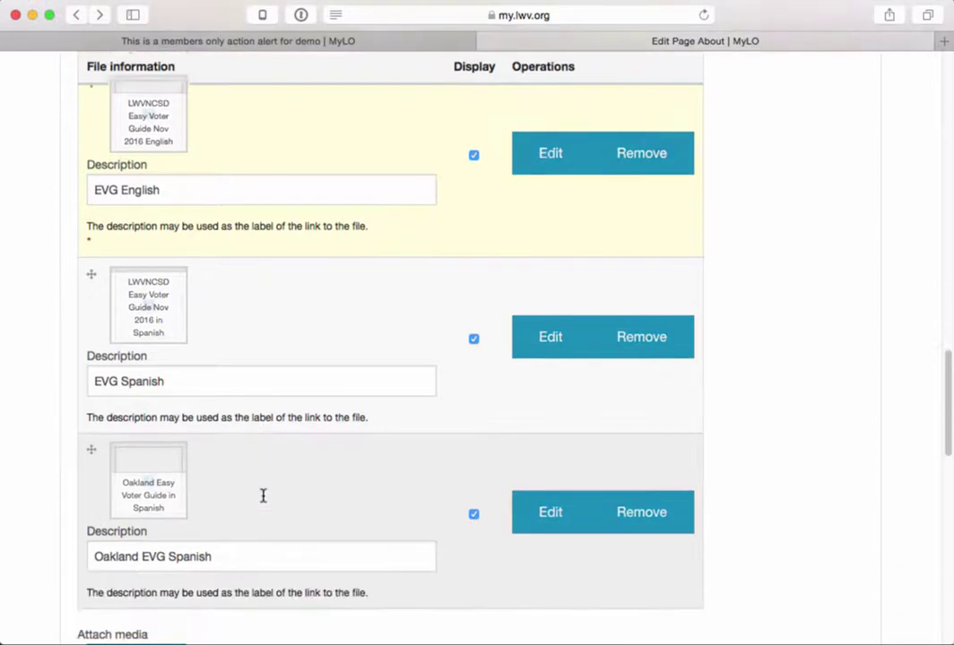
click(103, 503)
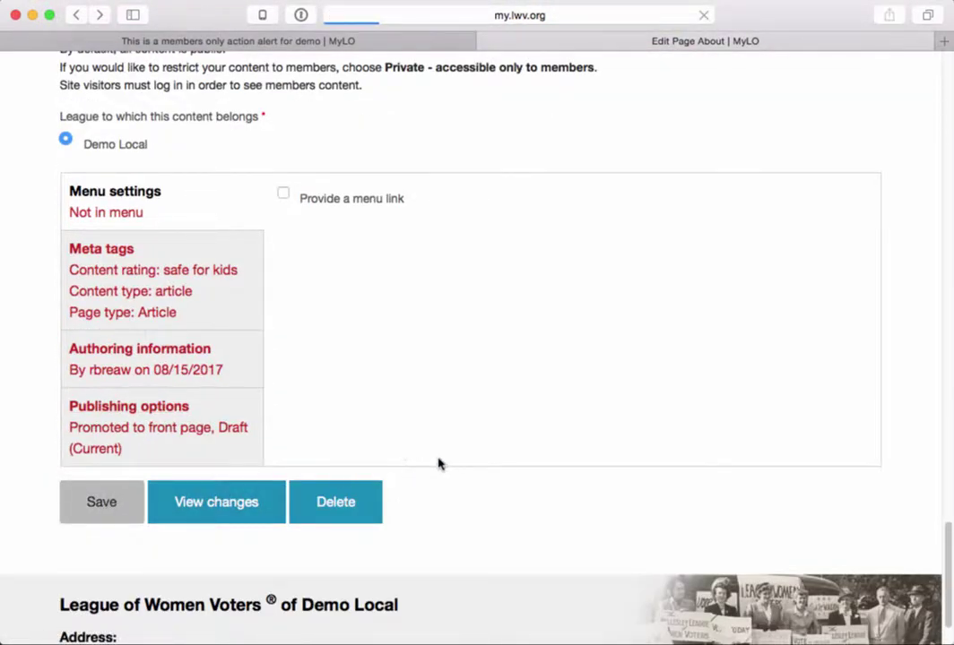
Open the "Here is the text I want you to see" link on the saved page to check its PDF, and return.
scroll(458, 498, down, 5)
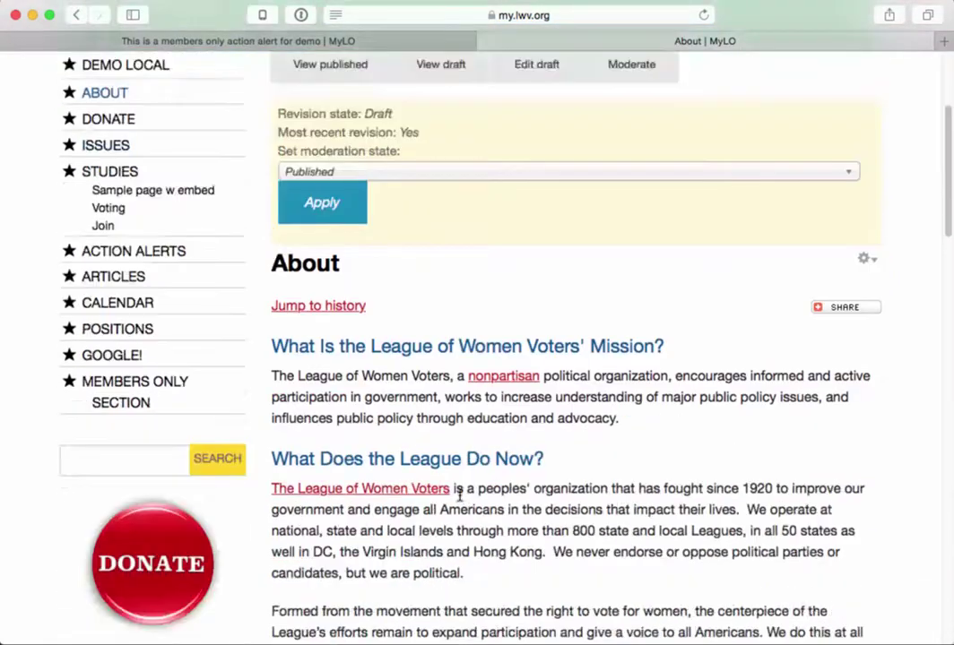
scroll(459, 496, down, 5)
drag(504, 477, 271, 474)
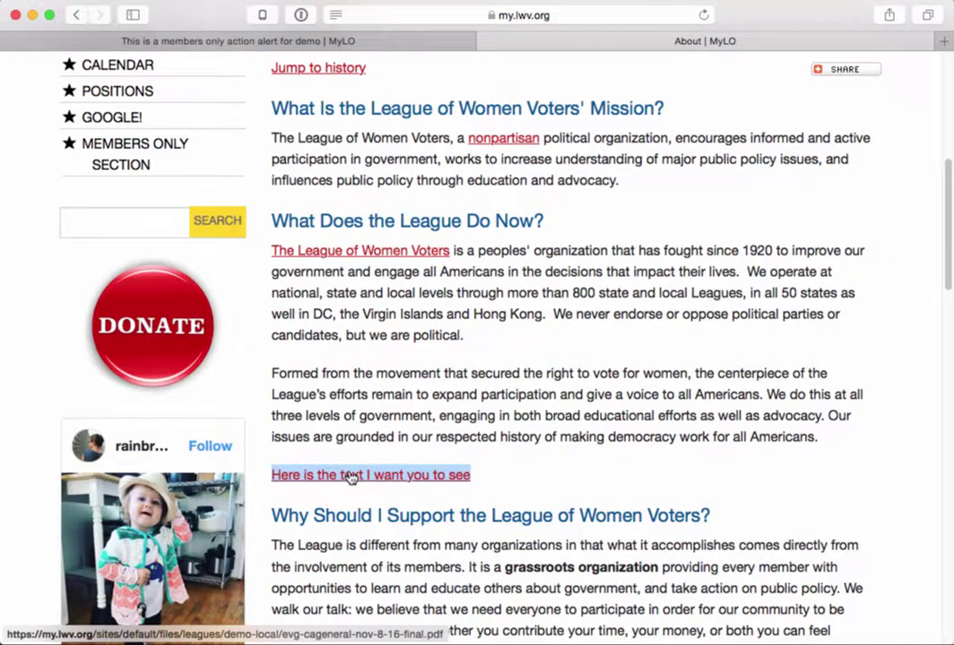
click(316, 477)
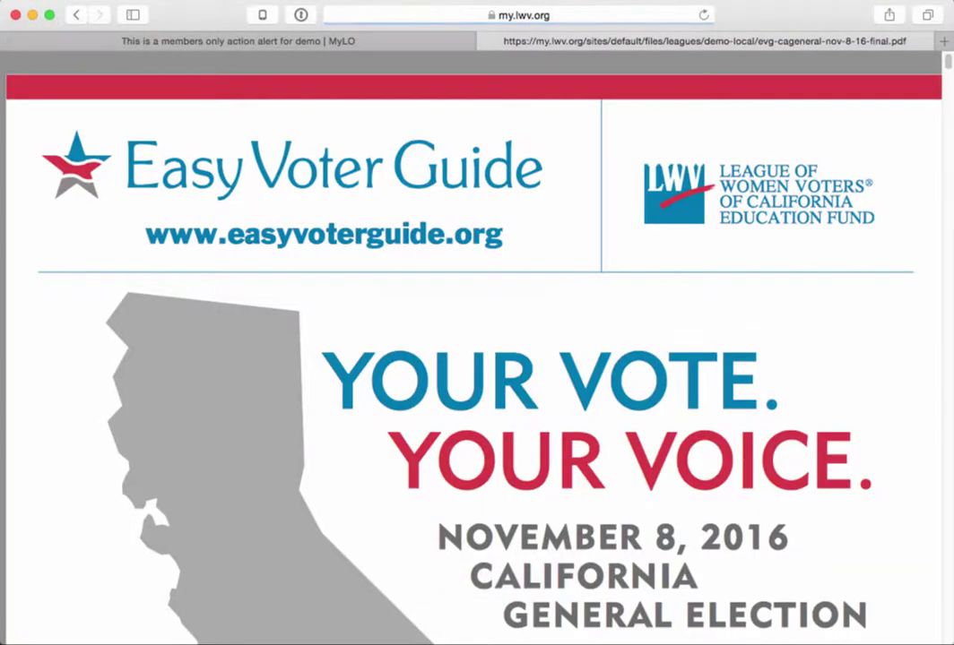
click(76, 14)
Examine the attachments table at the end of the About page for the files' labels and order.
scroll(409, 476, down, 12)
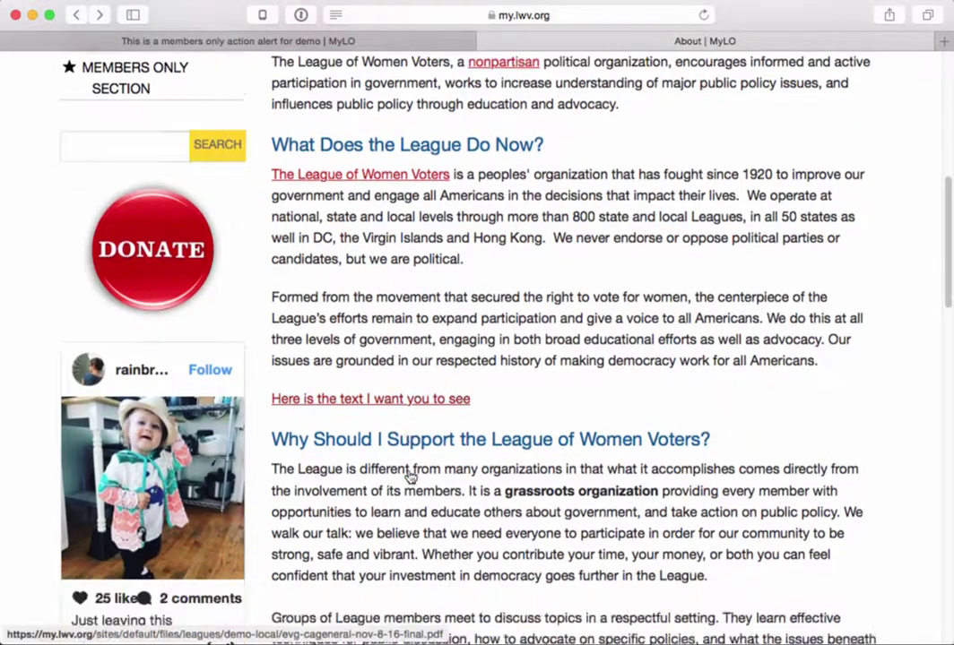
scroll(409, 467, down, 8)
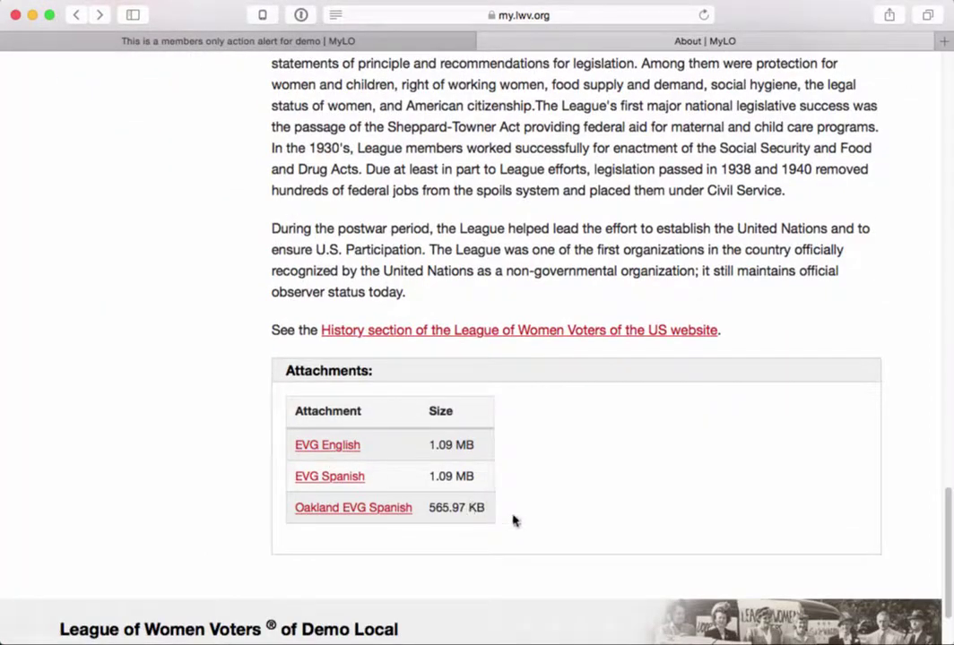
drag(513, 521, 290, 407)
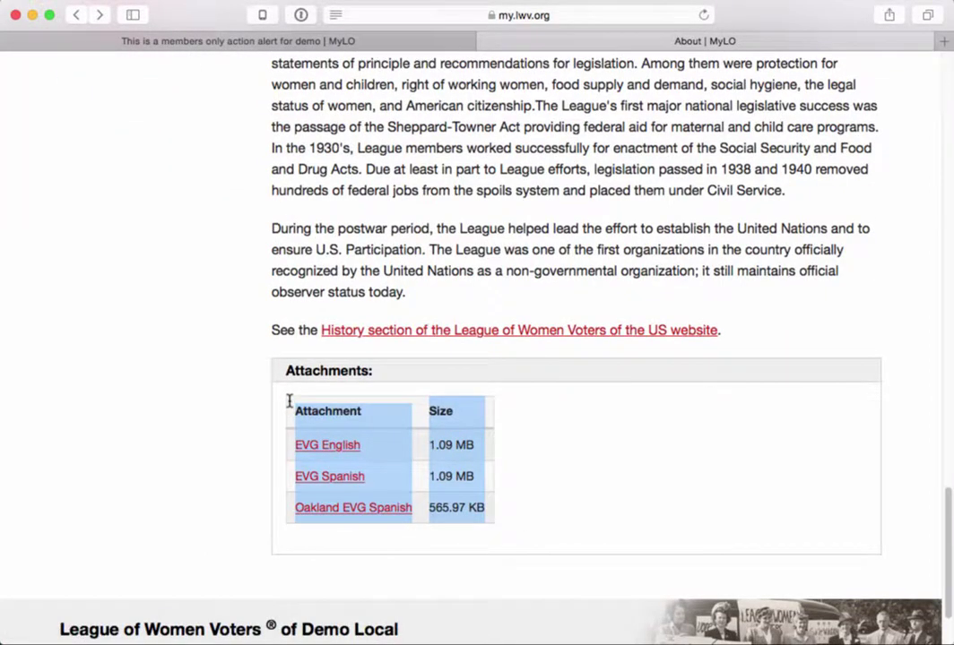
click(557, 458)
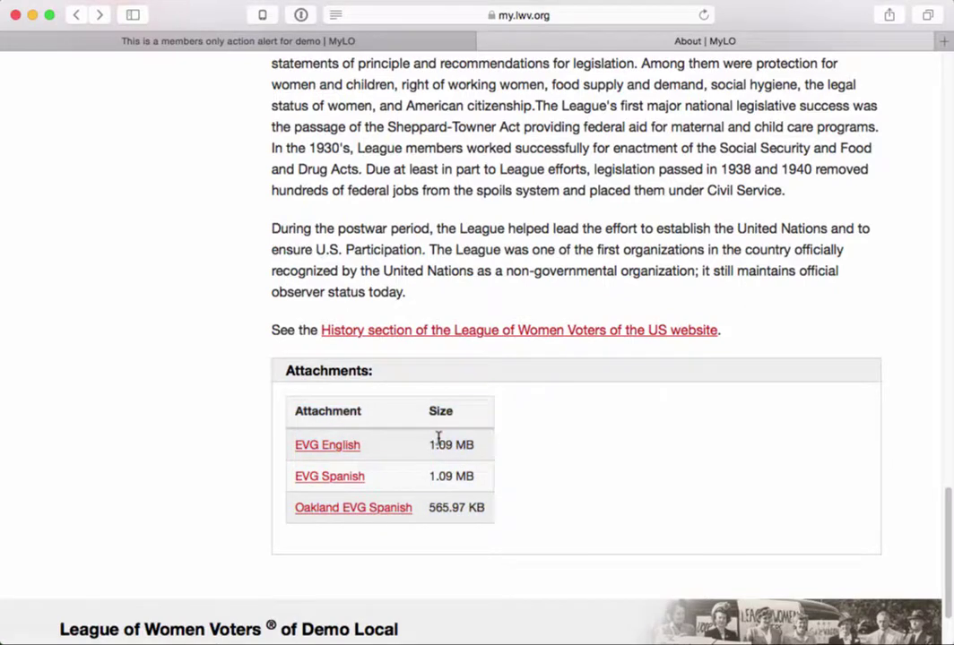
Reopen the About page draft for editing and go to its attachment list.
drag(429, 448, 472, 443)
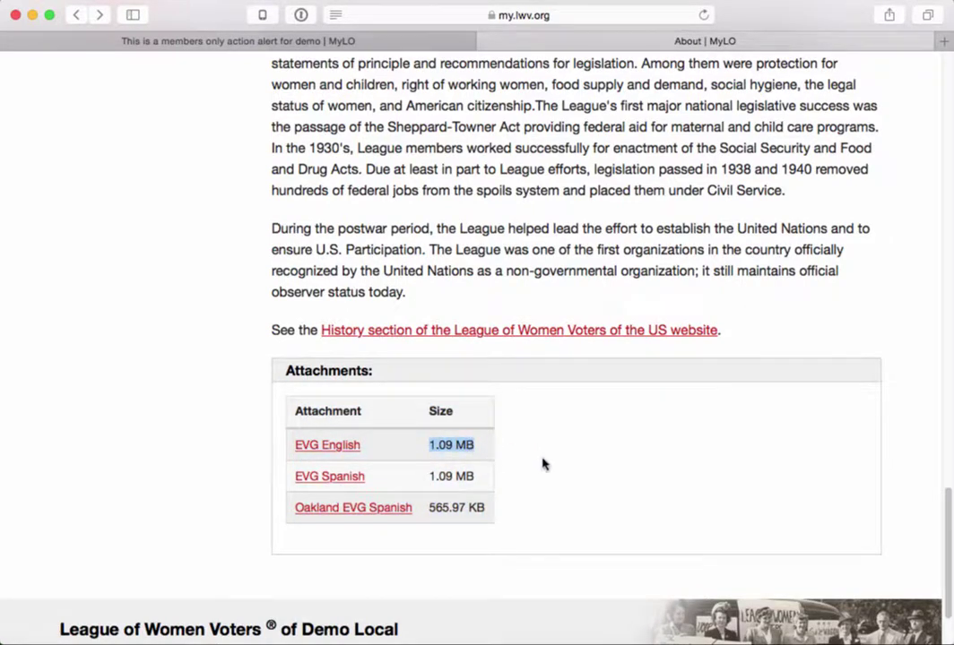
scroll(541, 498, up, 5)
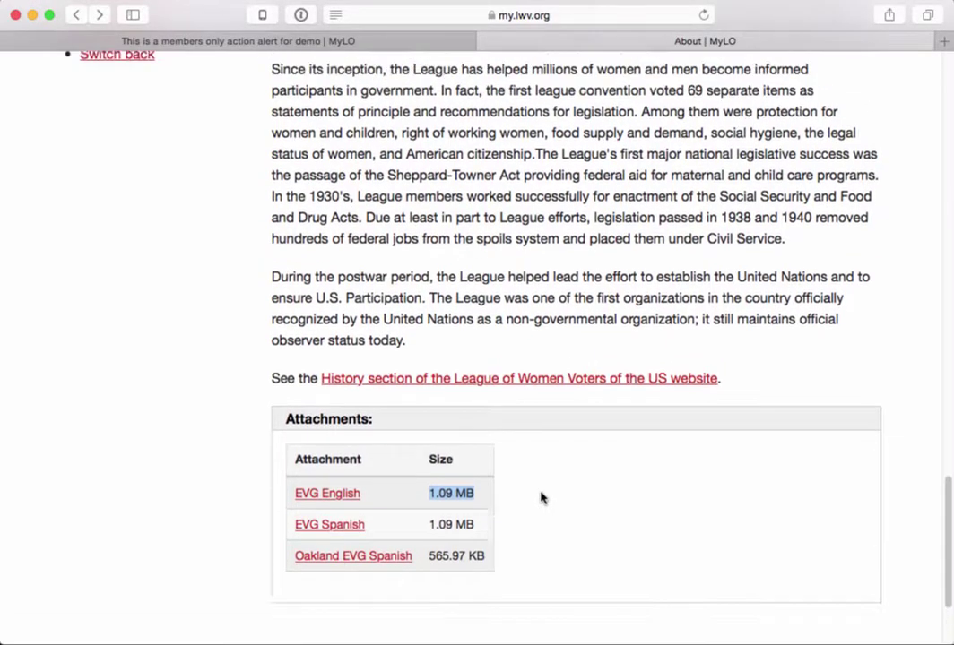
scroll(541, 497, up, 10)
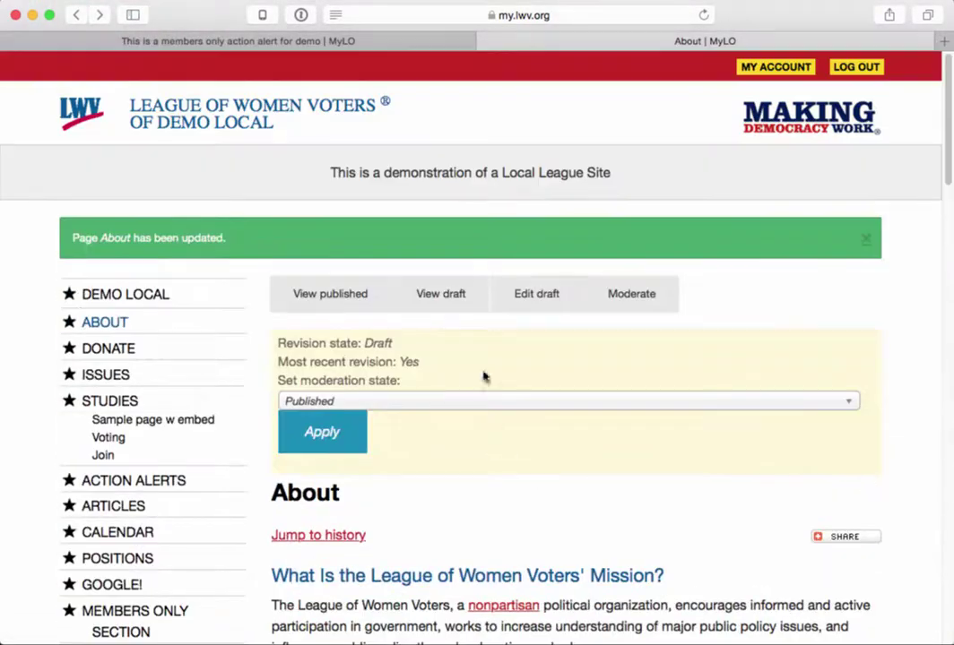
click(515, 295)
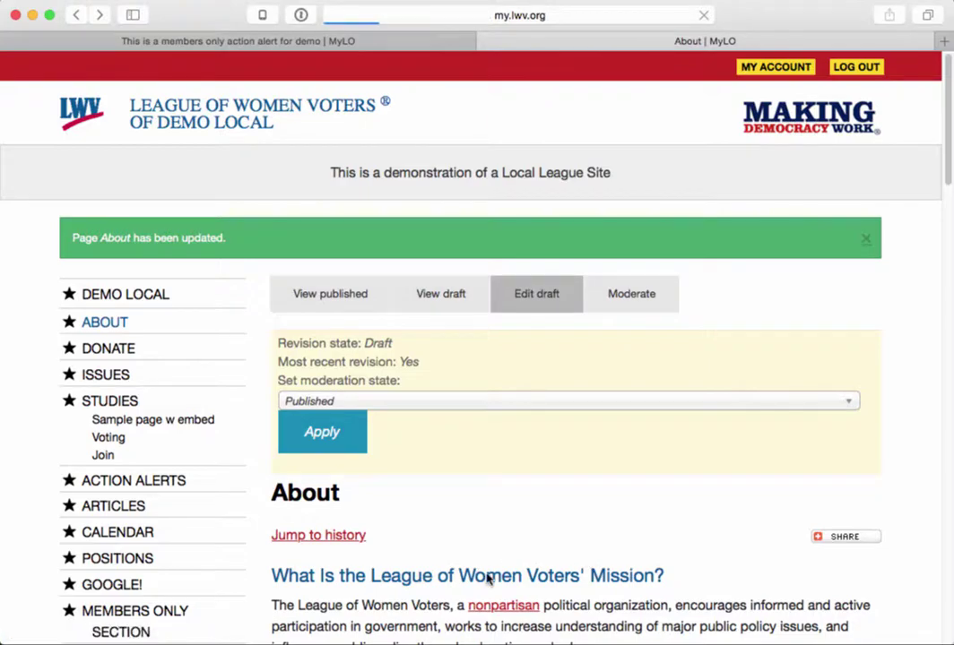
scroll(460, 581, down, 8)
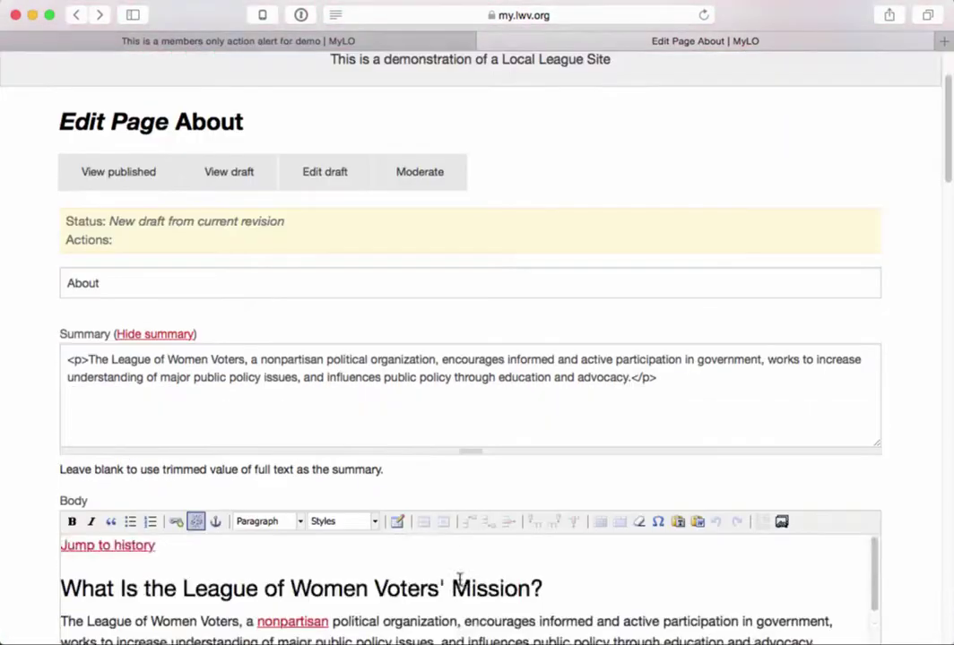
scroll(878, 468, down, 15)
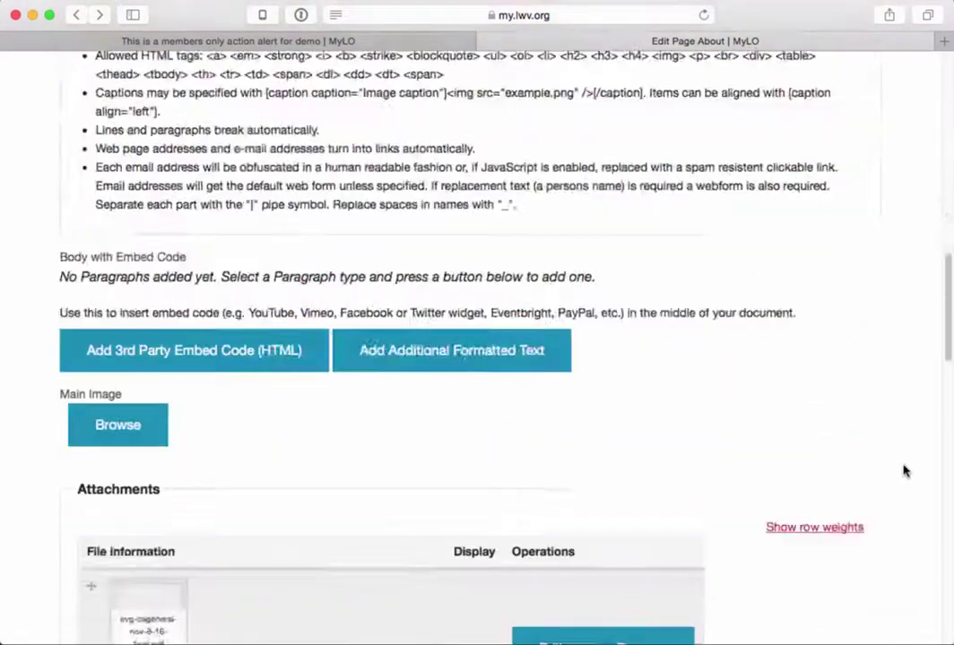
scroll(904, 471, up, 6)
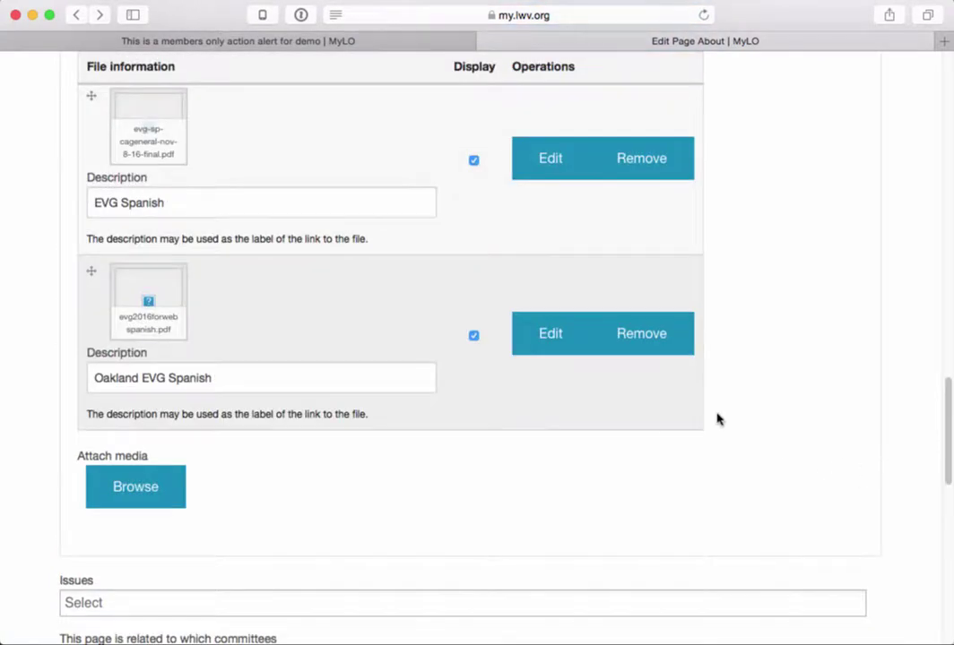
Turn off display for the Oakland EVG Spanish attachment and save the About page.
click(473, 337)
scroll(223, 562, down, 1)
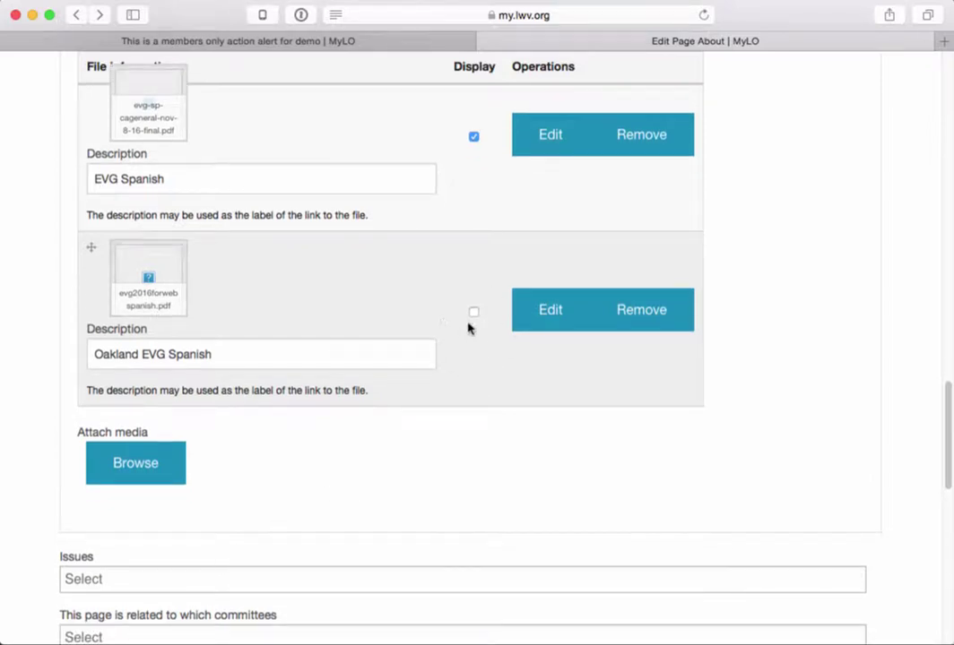
drag(454, 66, 501, 66)
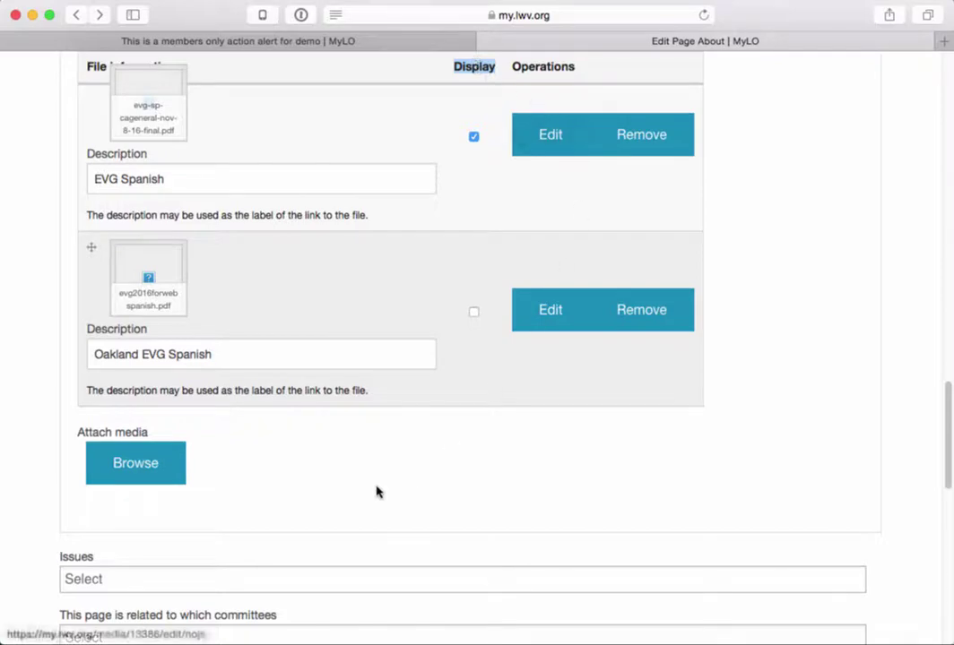
scroll(377, 497, down, 10)
scroll(378, 510, down, 3)
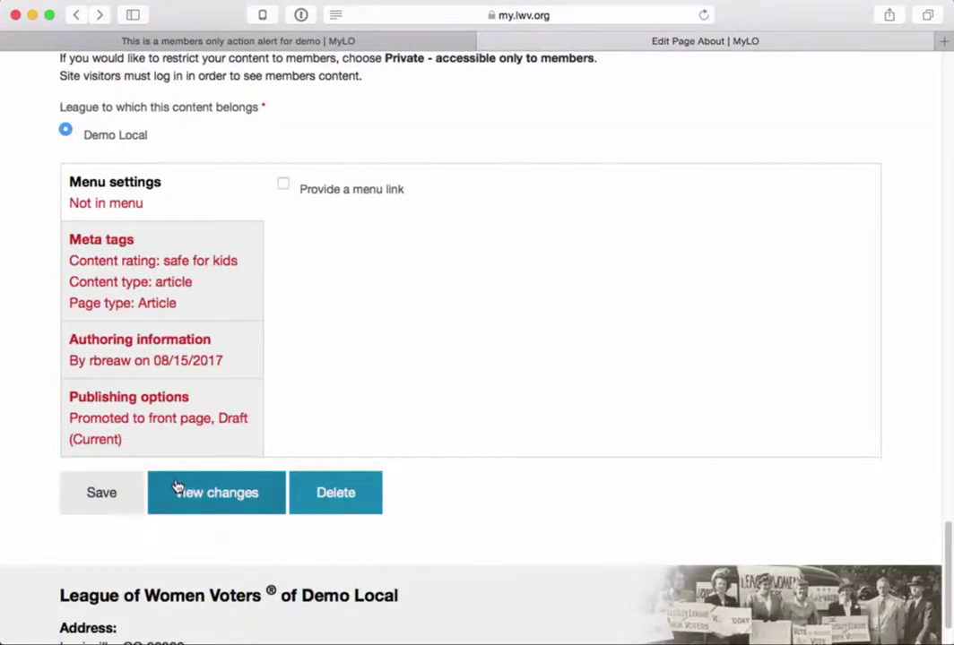
click(98, 493)
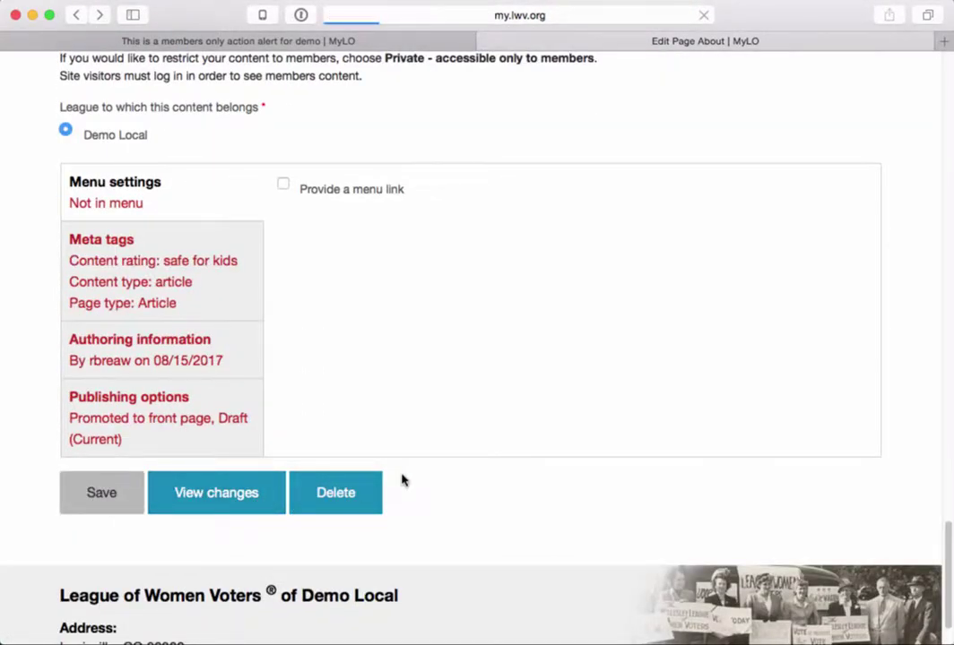
Check which files the attachments table at the end of the saved About page lists.
scroll(375, 545, down, 10)
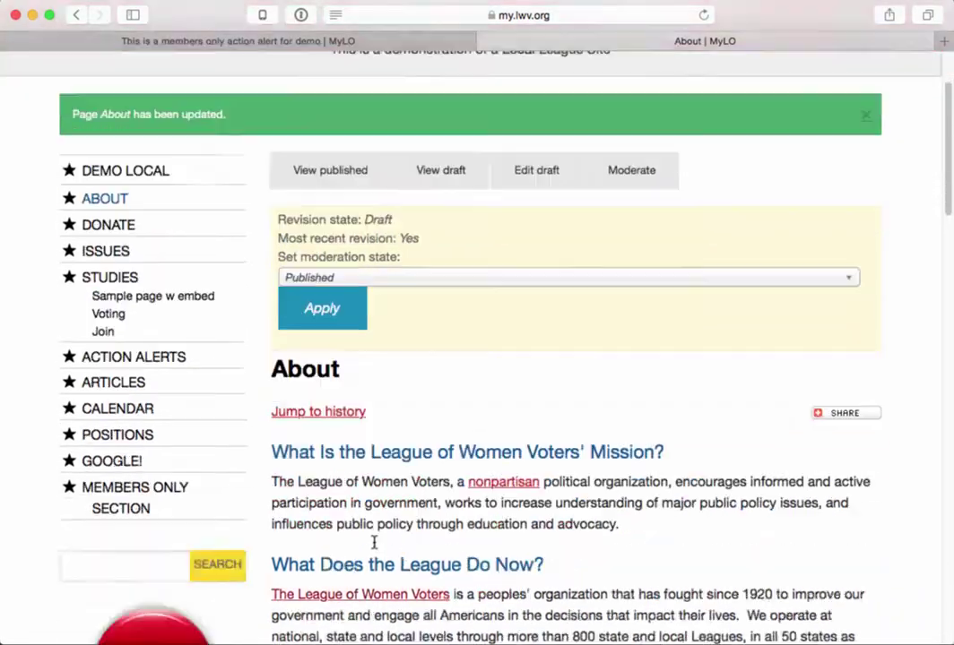
scroll(374, 545, down, 15)
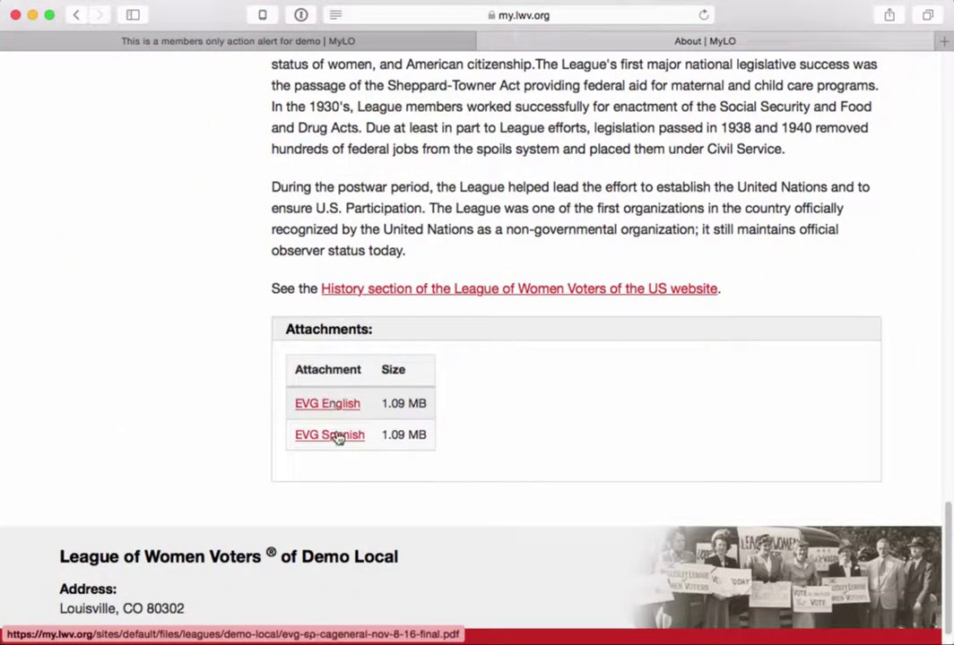
scroll(641, 505, up, 2)
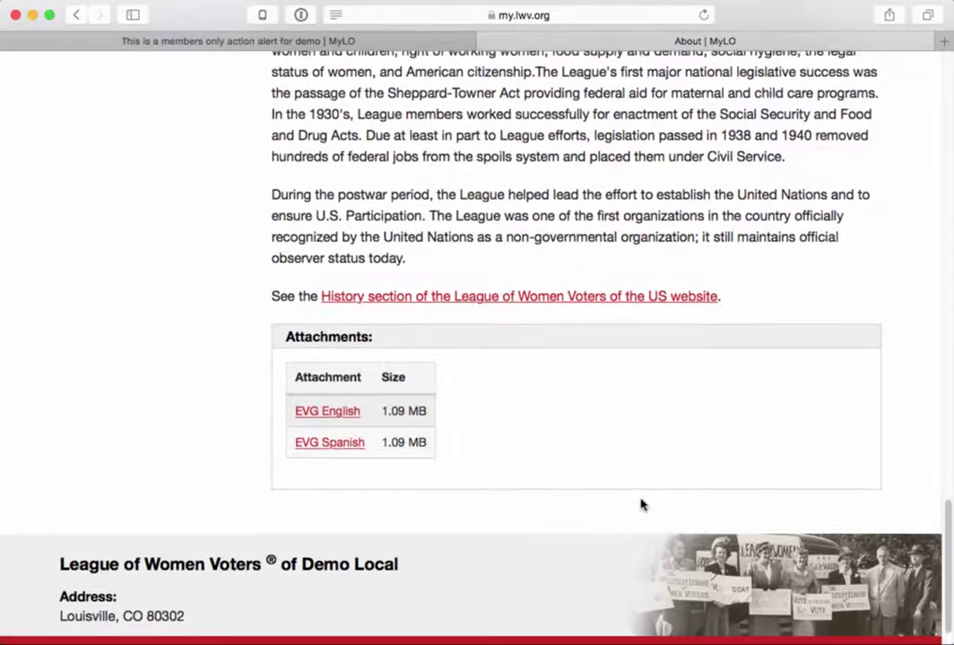
scroll(641, 505, up, 10)
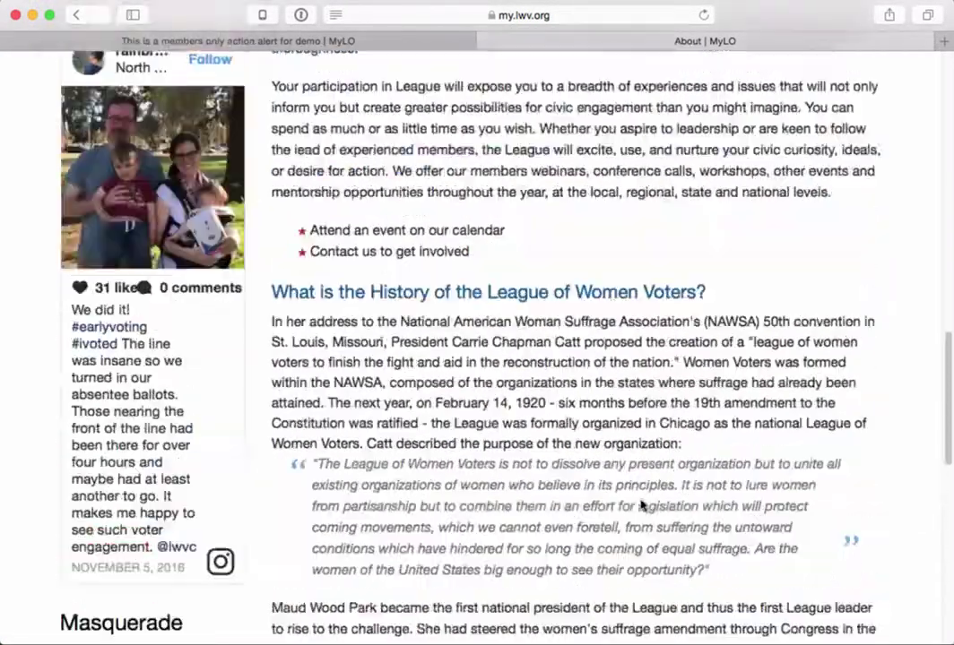
scroll(641, 500, up, 12)
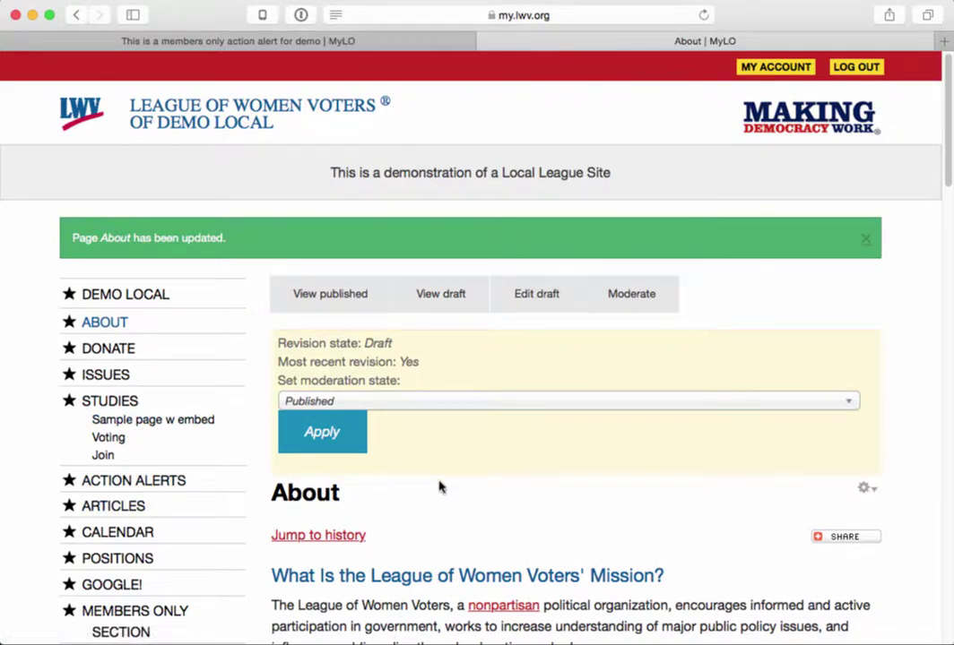
Copy the address of the "Here is the text I want you to see" link in the page body.
scroll(440, 486, down, 1)
scroll(440, 487, down, 10)
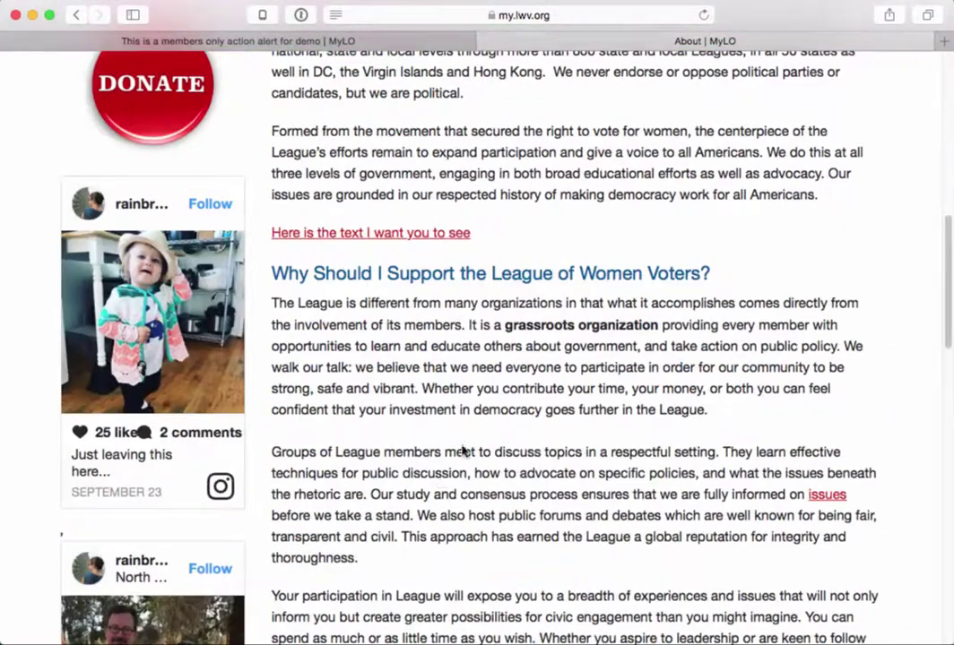
right_click(347, 239)
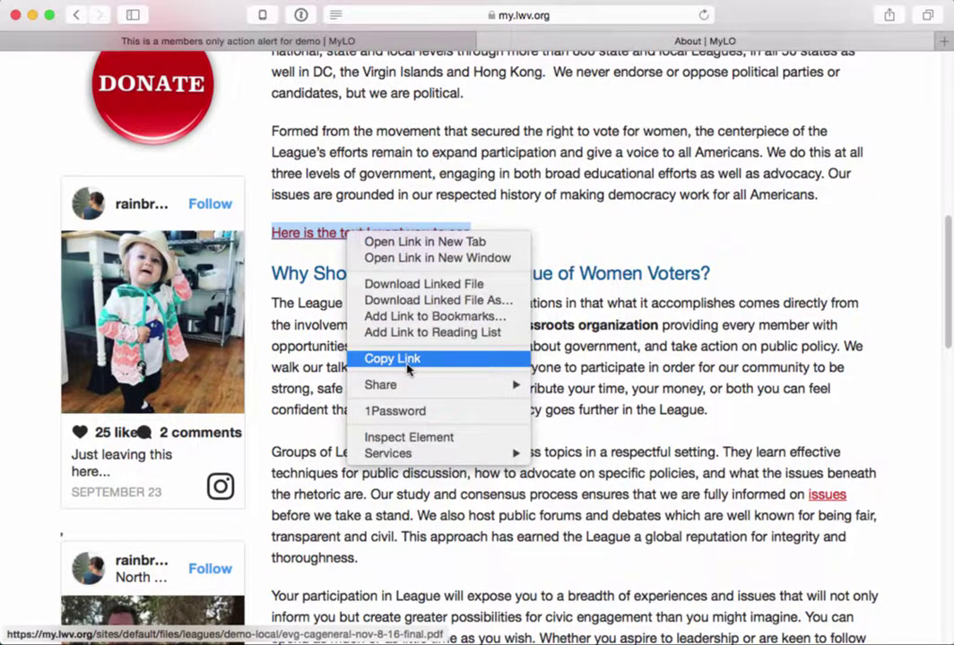
click(408, 359)
List the links of the Demo Local site menu and start adding a new menu link.
scroll(374, 354, up, 5)
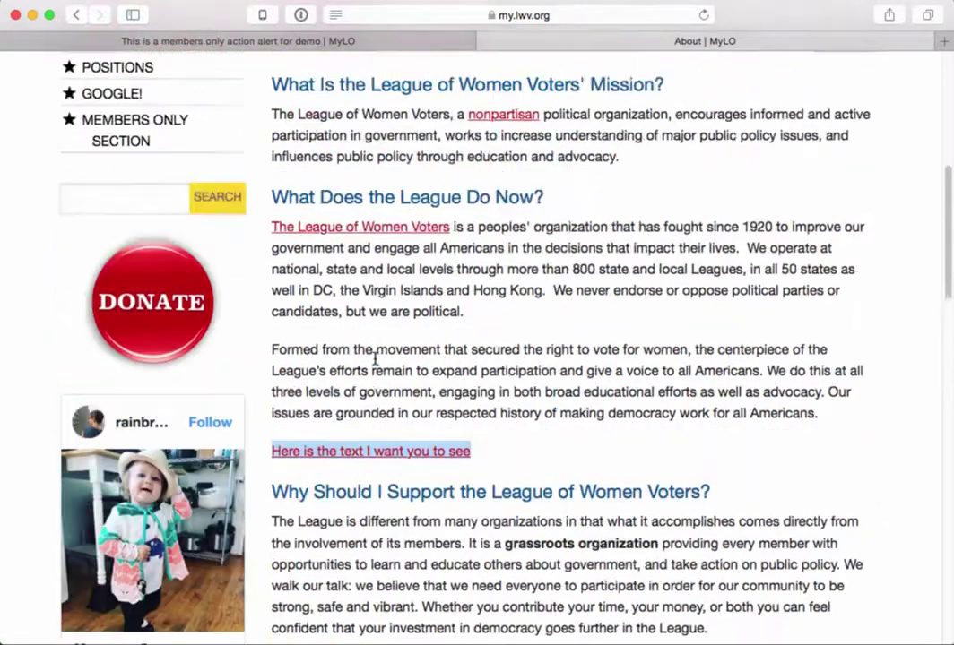
scroll(375, 358, up, 8)
click(229, 288)
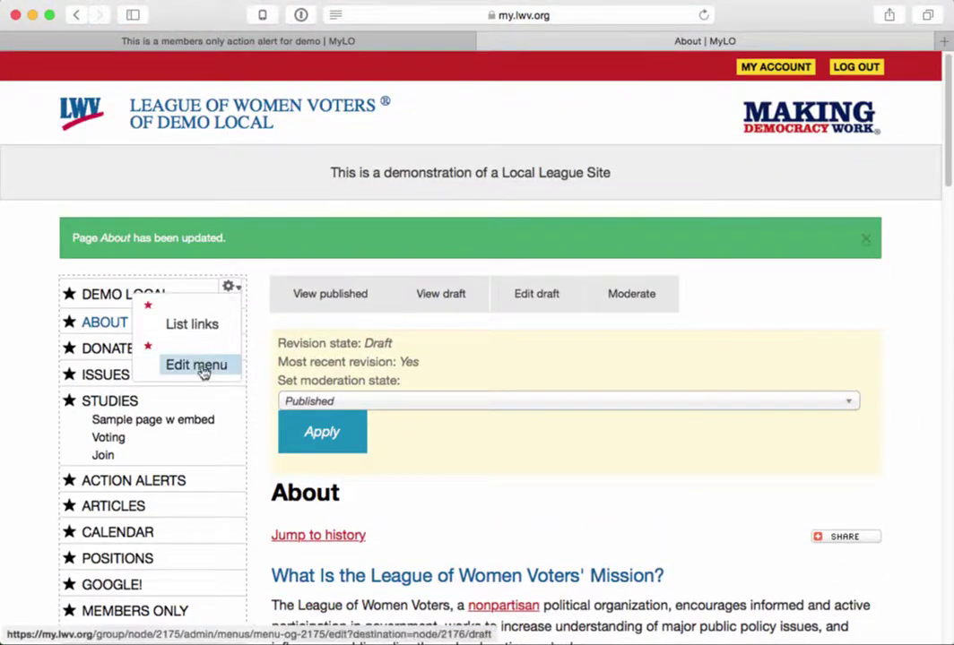
click(201, 325)
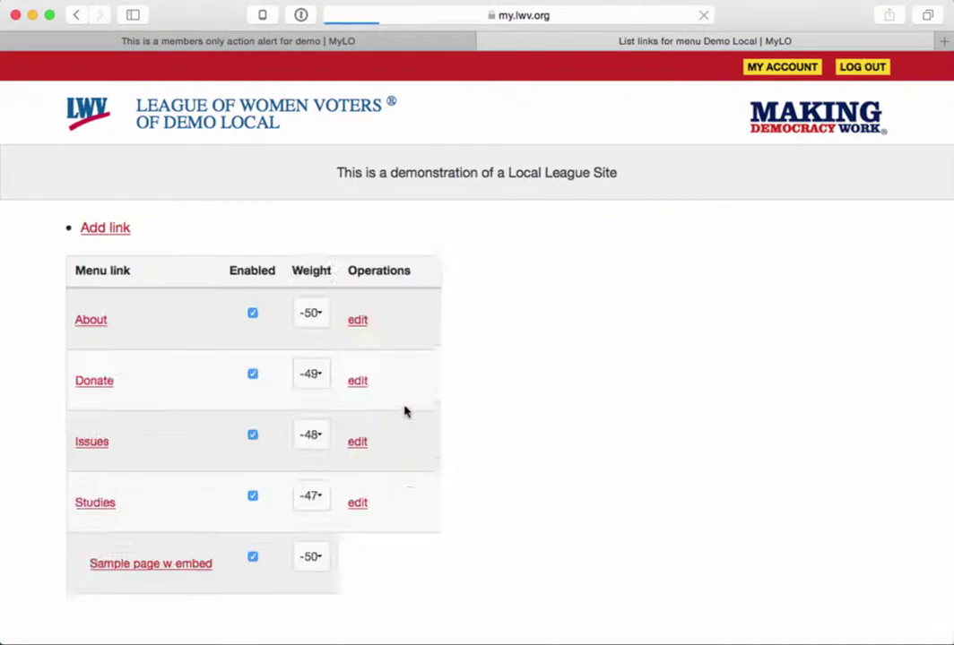
scroll(262, 443, down, 1)
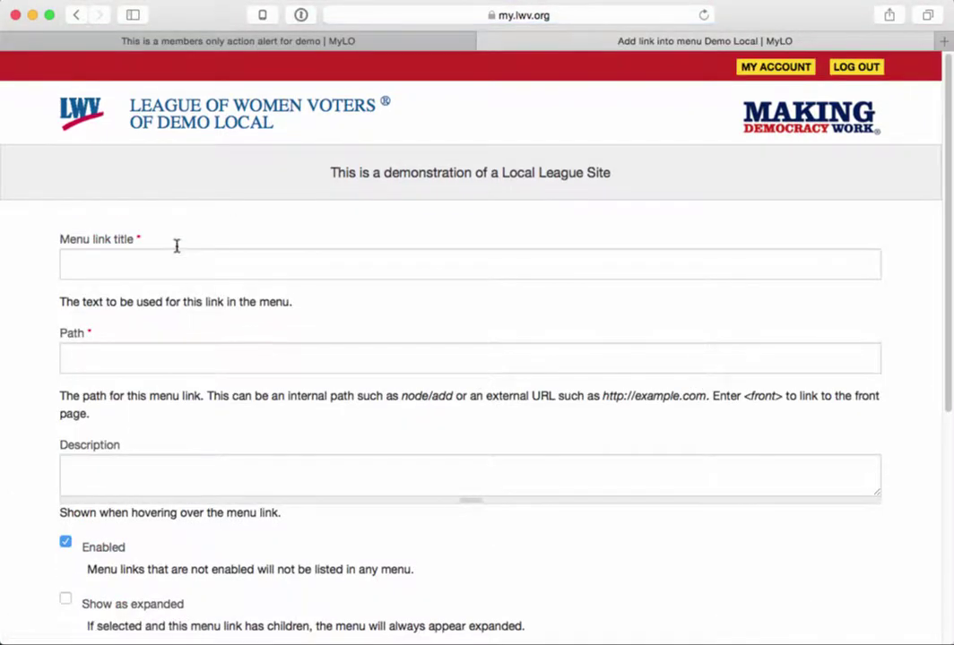
Title the new menu link "A link to a document (PDF)", use the copied PDF address as its path, and save it.
click(169, 261)
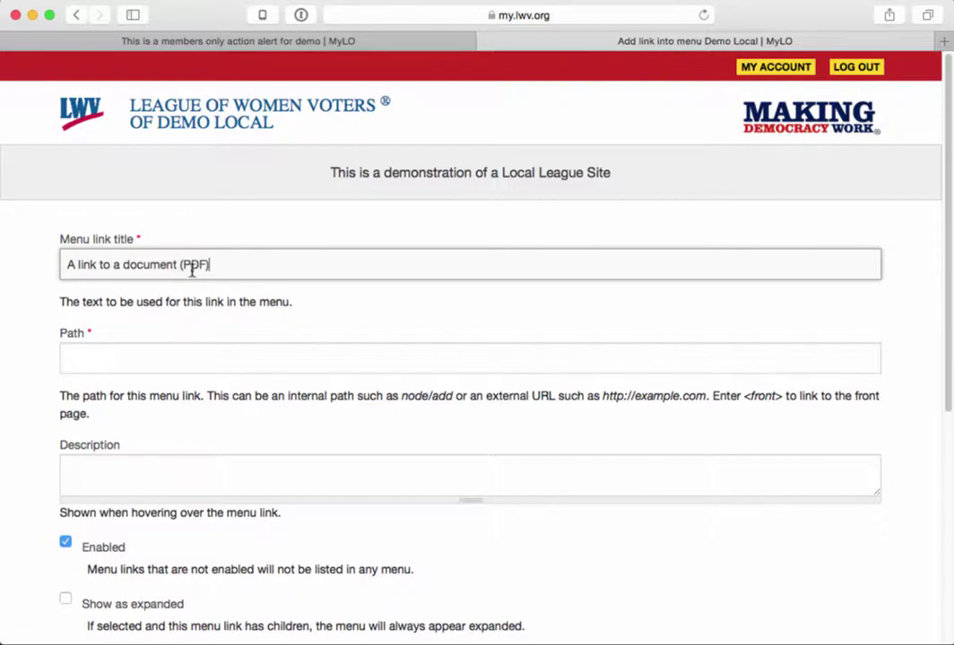
drag(212, 265, 181, 265)
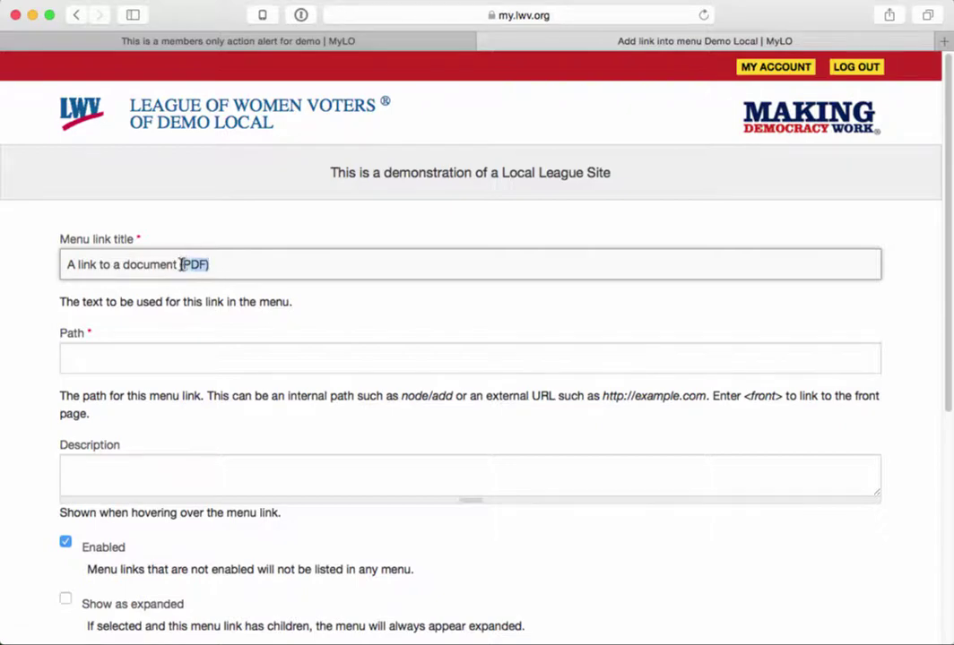
click(135, 358)
key(super+v)
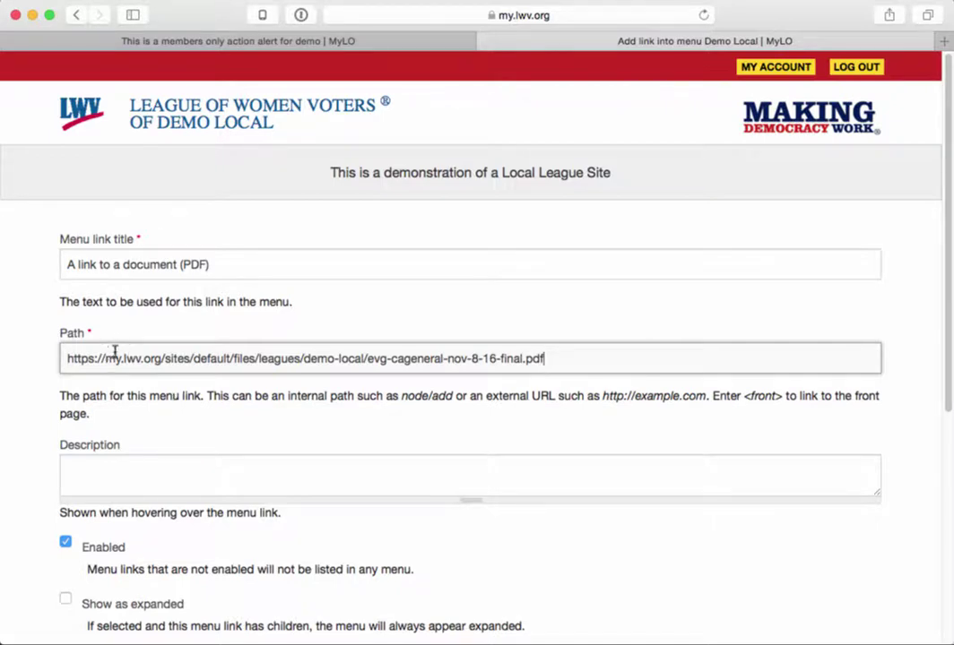
drag(58, 333, 93, 333)
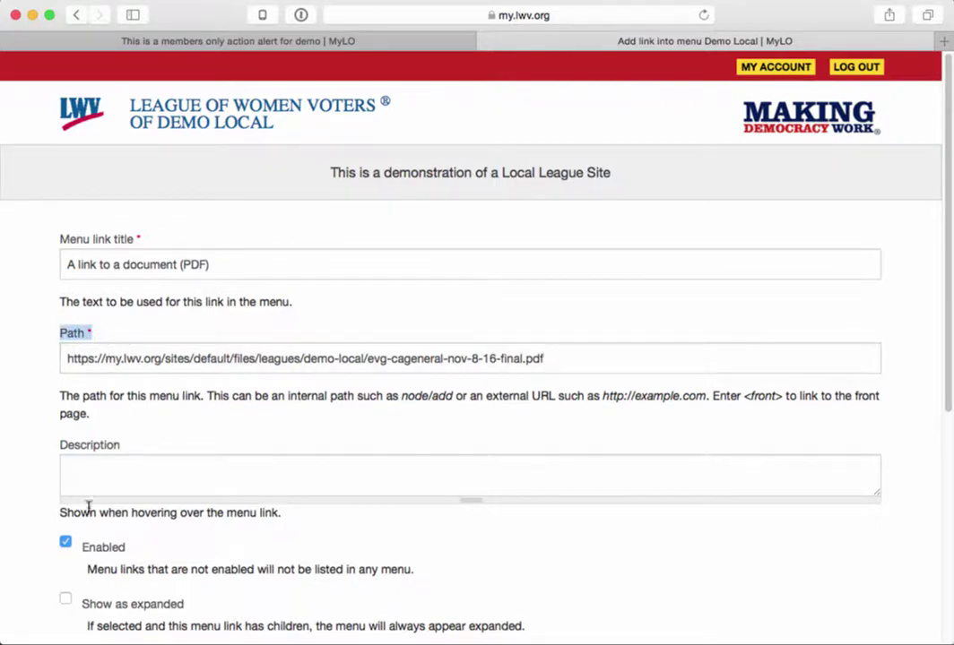
scroll(85, 551, down, 5)
scroll(85, 551, down, 2)
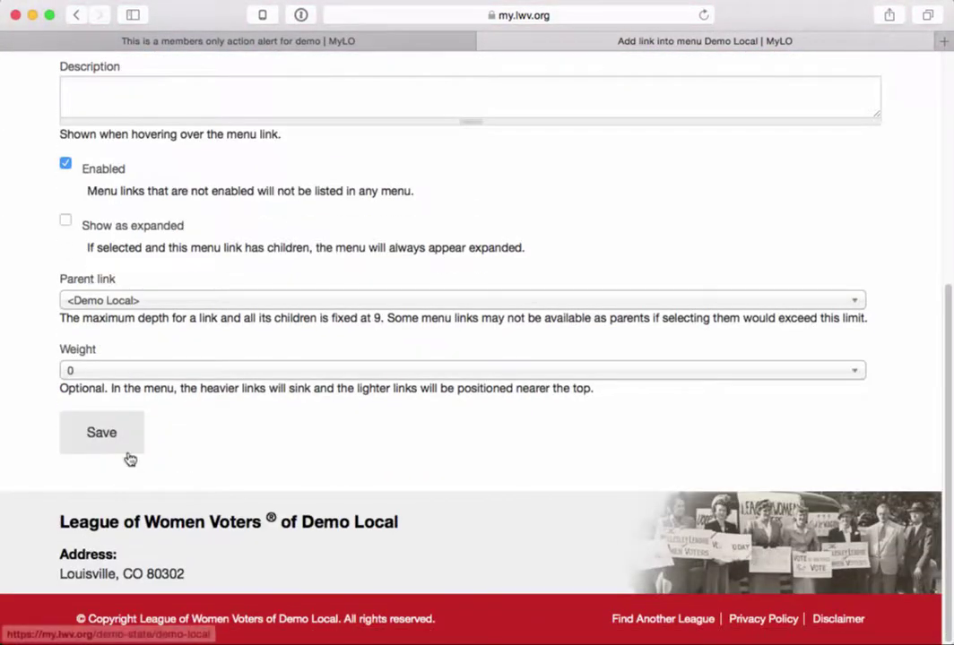
click(103, 433)
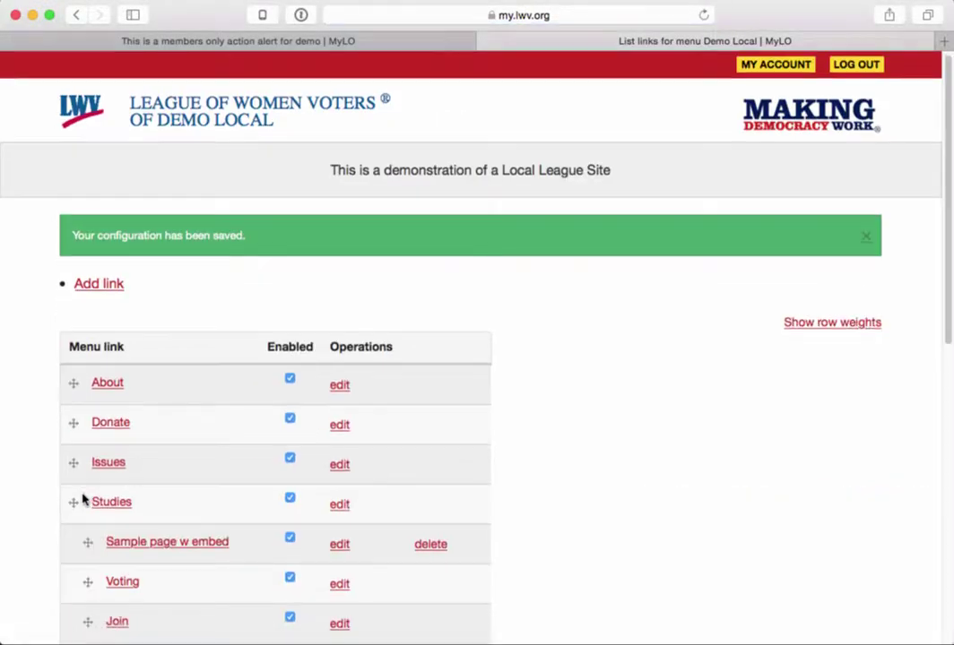
Move "A link to a document (PDF)" under Studies, directly after Join, and save the menu configuration.
scroll(83, 501, down, 8)
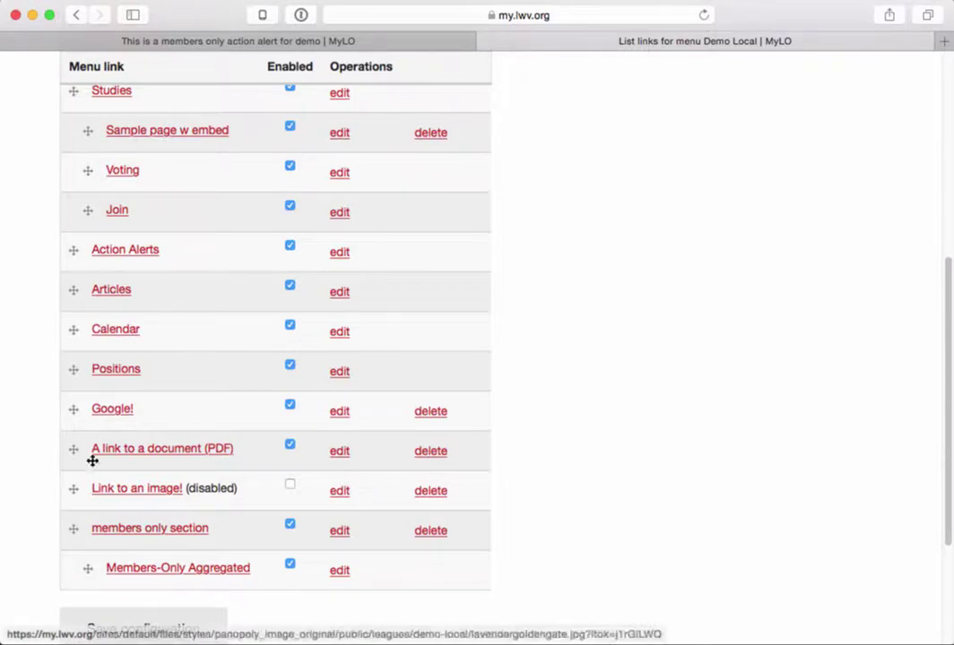
drag(76, 451, 91, 245)
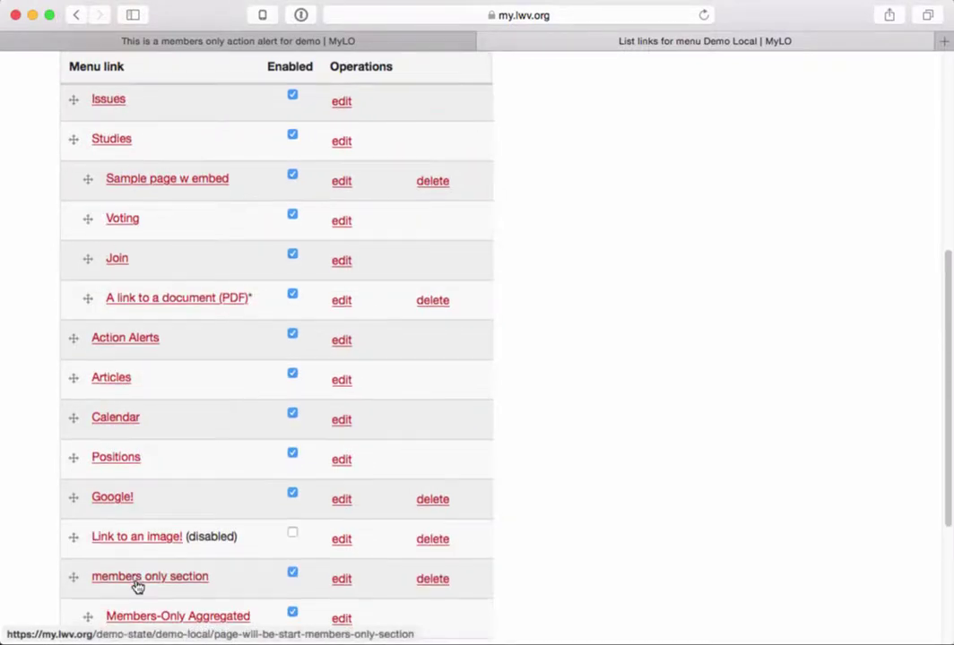
scroll(136, 583, down, 5)
click(146, 439)
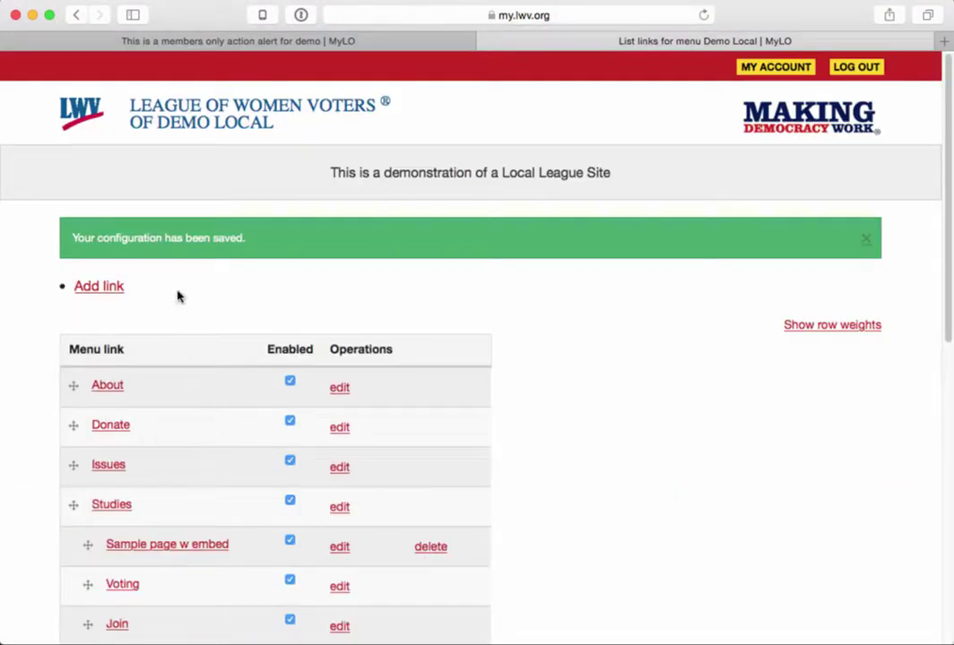
Go to the Demo Local home page, test the "A link to a document (PDF)" menu link under Studies, and return.
click(193, 112)
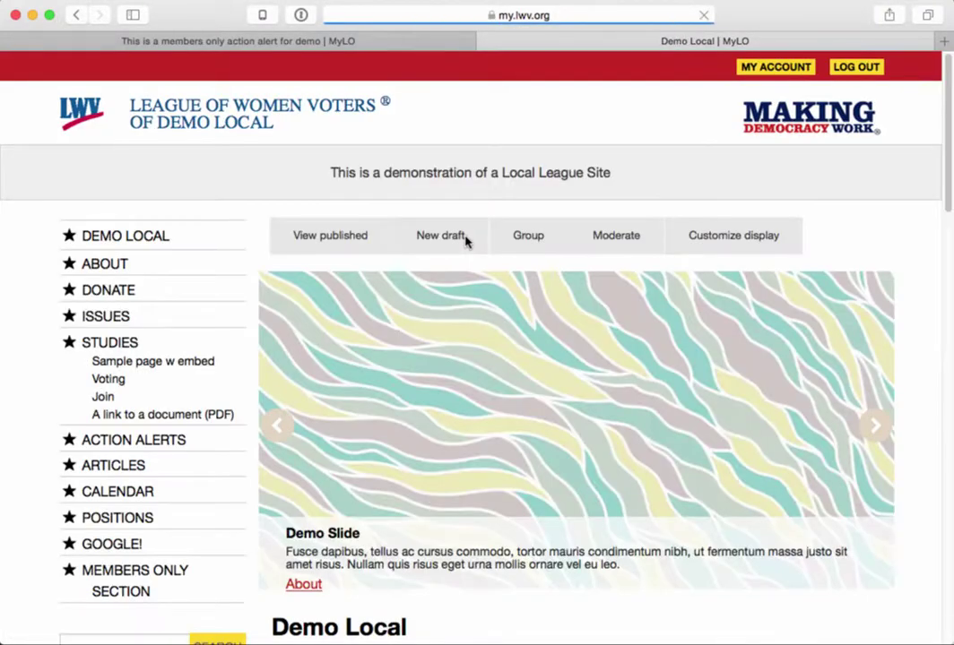
click(166, 416)
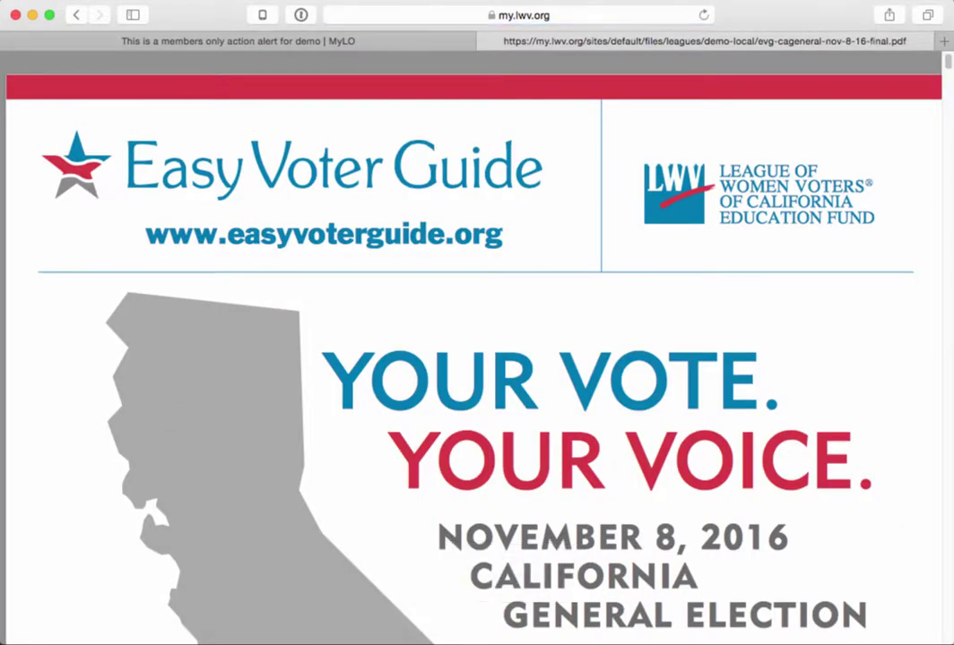
click(76, 15)
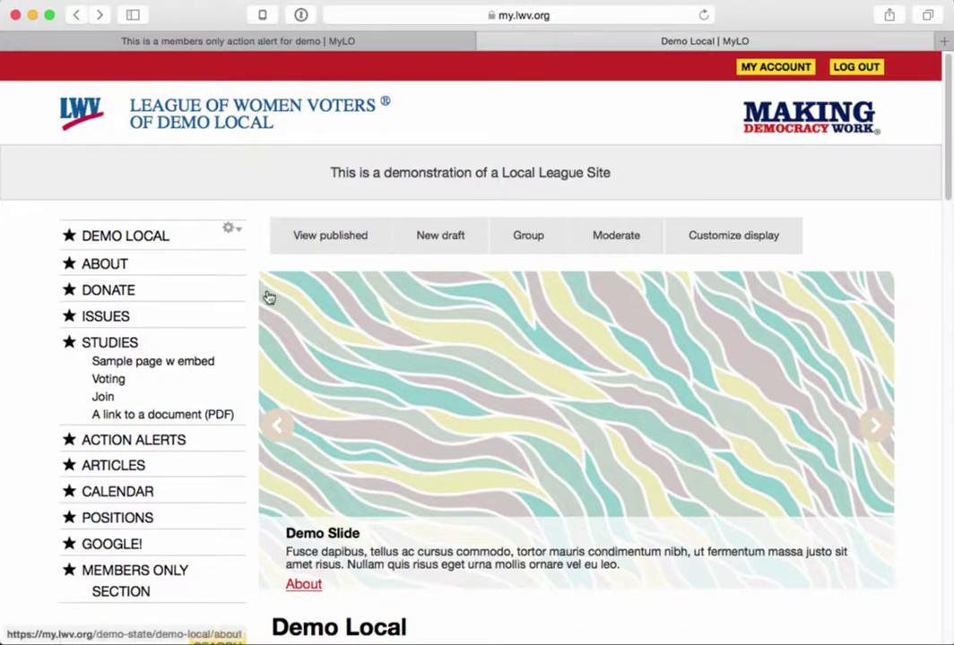
drag(79, 418, 237, 417)
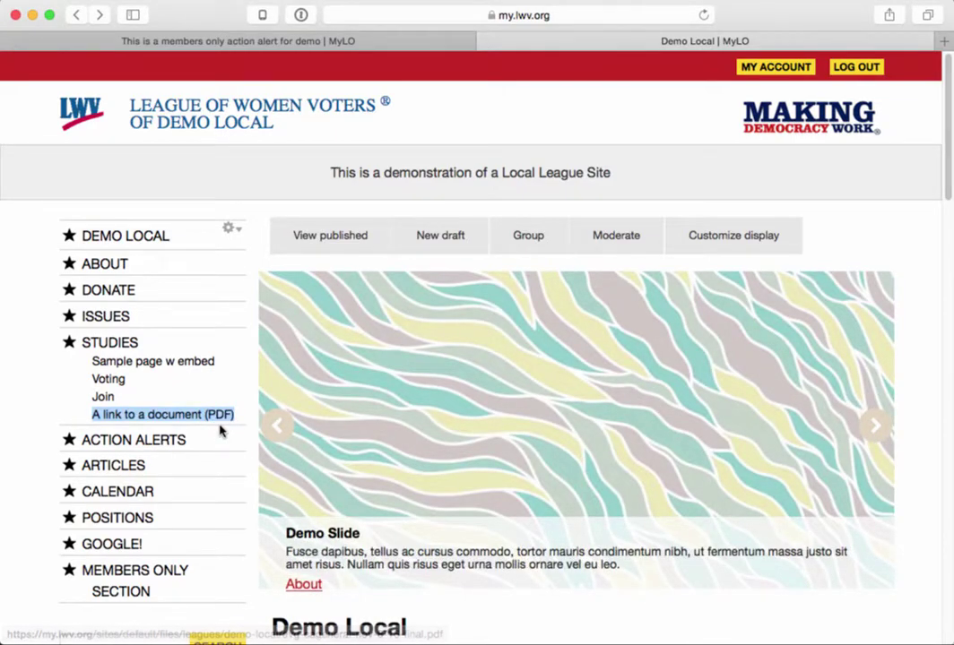
click(227, 430)
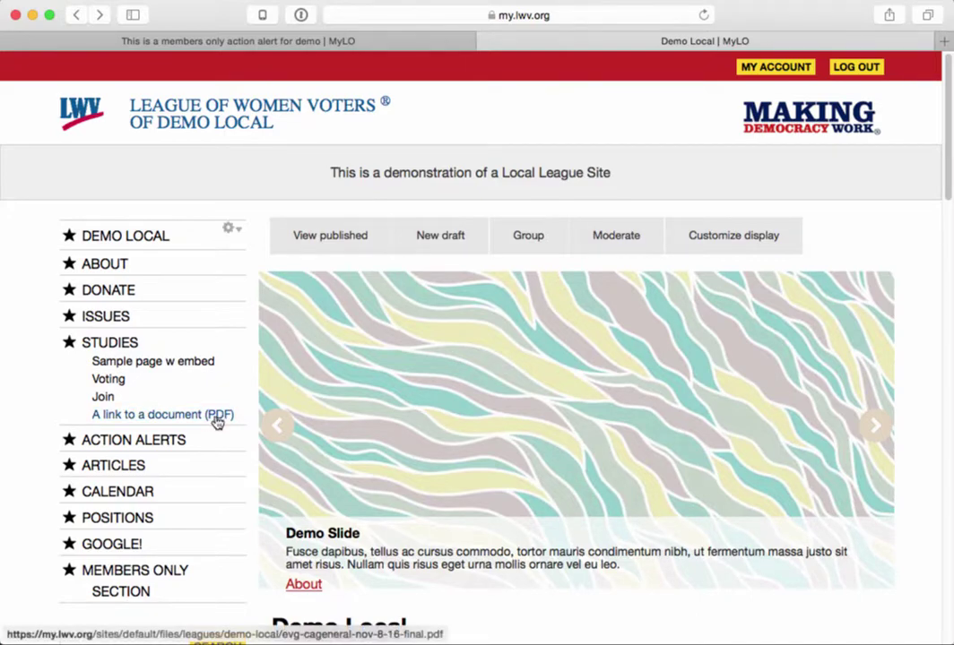